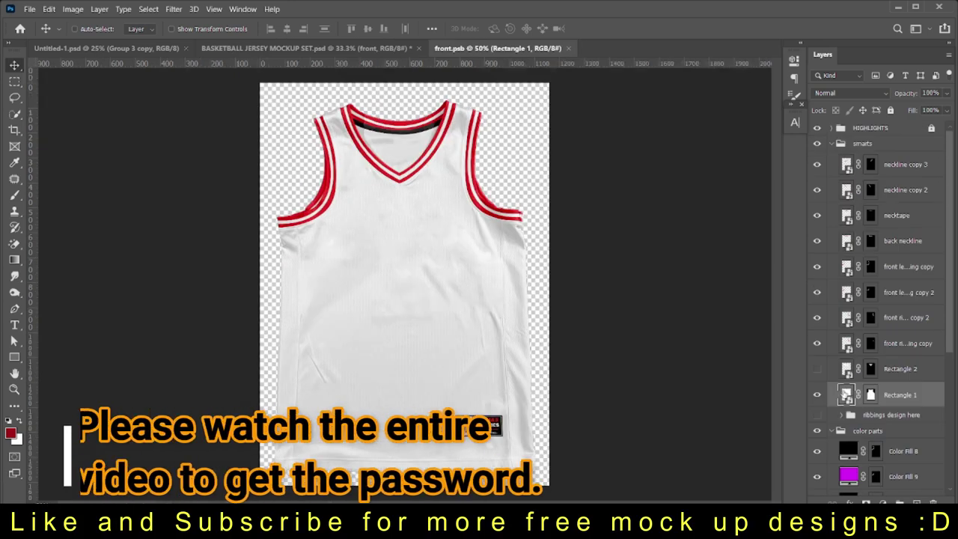
Open the yellow paint-splash image and drag it into the Rectangle 1.psb jersey design.
{"action": "key", "text": "ctrl+o"}
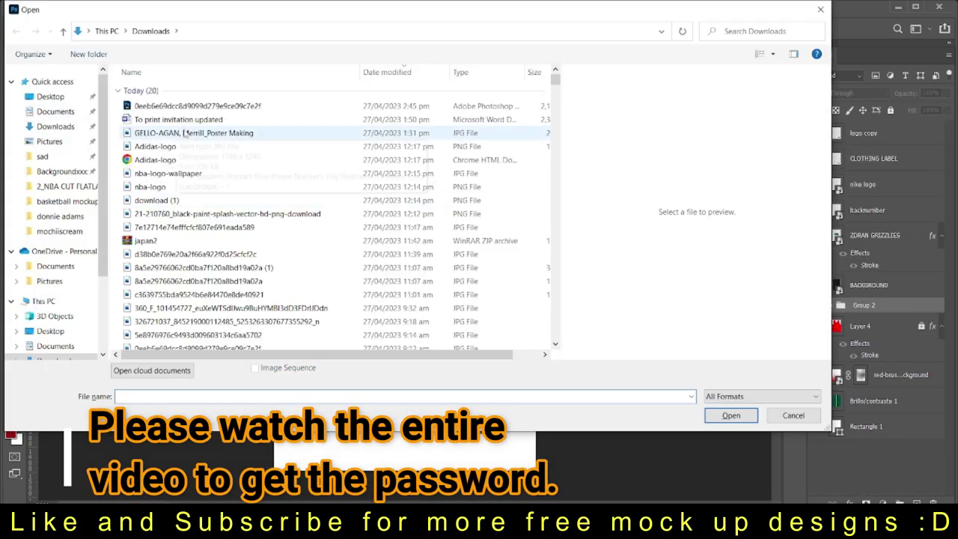
{"action": "left_click", "coordinate": [247, 240]}
{"action": "key", "text": "Down"}
{"action": "key", "text": "Down"}
{"action": "key", "text": "Down"}
{"action": "key", "text": "Return"}
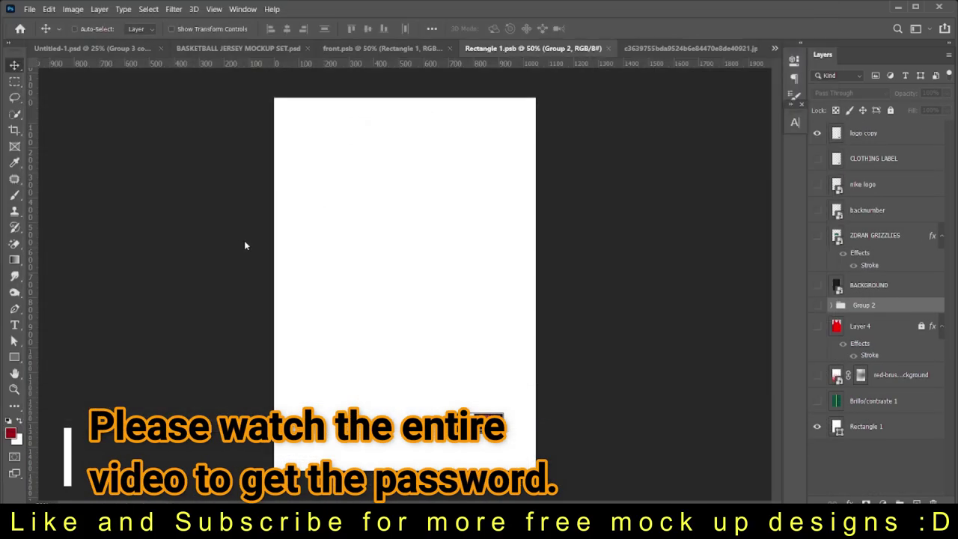
{"action": "left_click_drag", "start_coordinate": [128, 182], "coordinate": [440, 203]}
Scale the placed splash image so it covers the whole page.
{"action": "key", "text": "ctrl+t"}
{"action": "left_click_drag", "start_coordinate": [474, 159], "coordinate": [642, 102]}
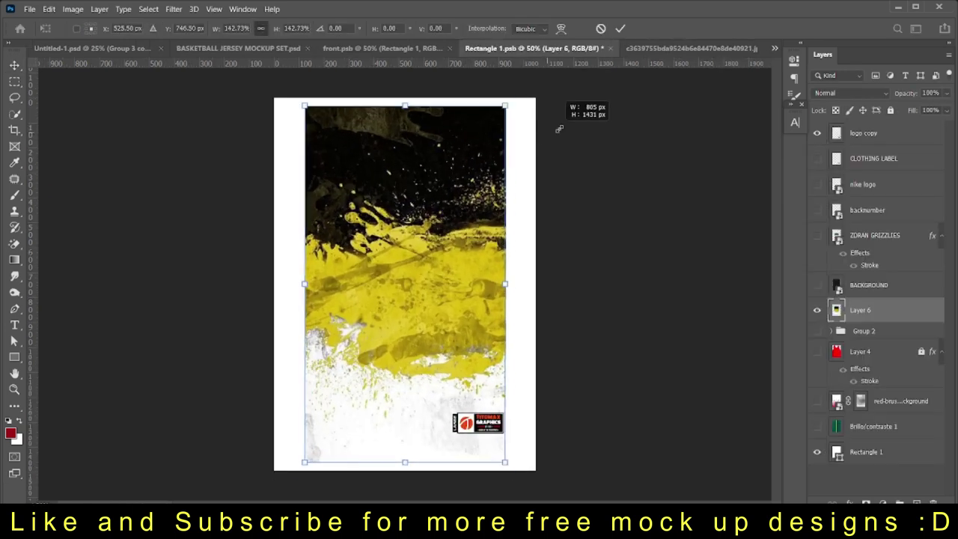
{"action": "key", "text": "ctrl+minus"}
{"action": "key", "text": "ctrl+minus"}
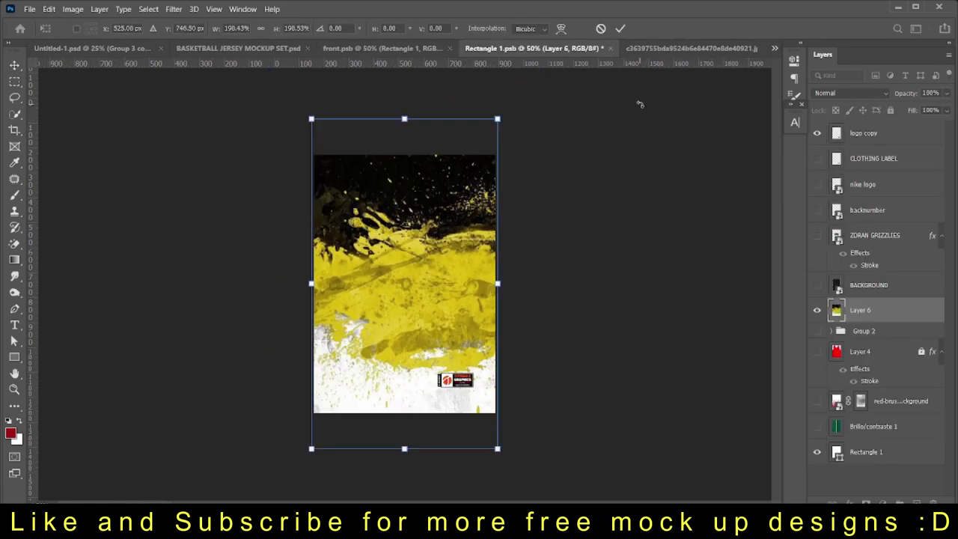
{"action": "left_click_drag", "start_coordinate": [406, 397], "coordinate": [408, 380]}
{"action": "key", "text": "Return"}
{"action": "key", "text": "ctrl+plus"}
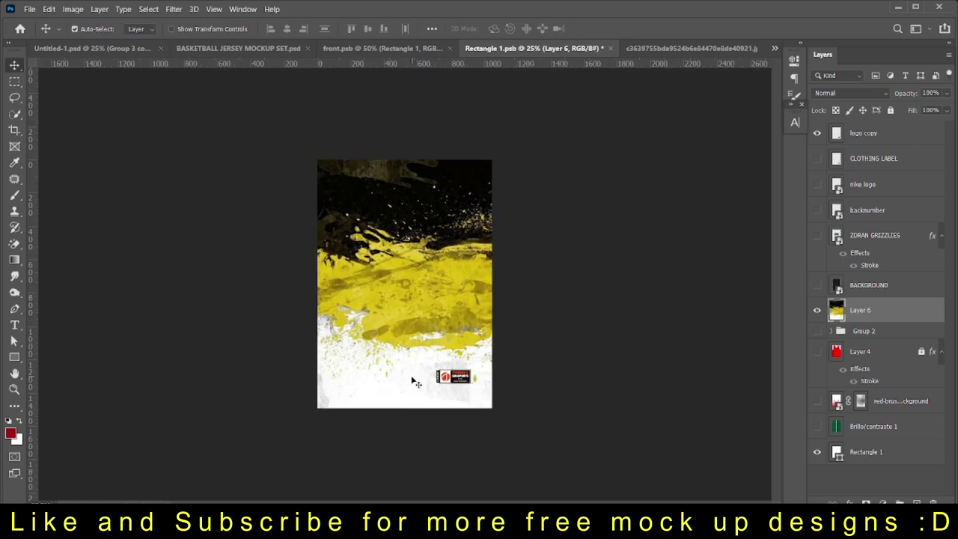
Convert the splash to Black & White, save, and switch to the Untitled-1 document.
{"action": "key", "text": "alt+shift+ctrl+b"}
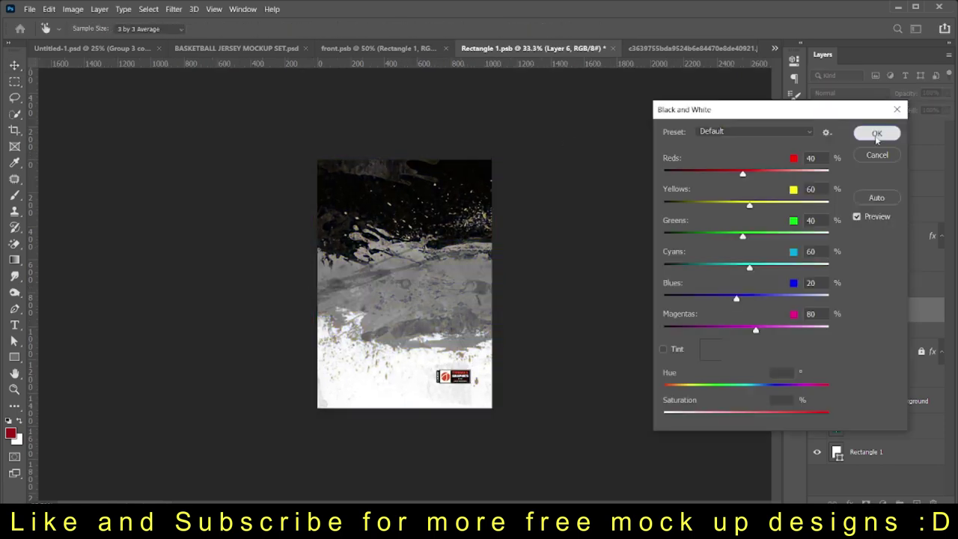
{"action": "left_click", "coordinate": [877, 133]}
{"action": "key", "text": "ctrl+s"}
{"action": "left_click", "coordinate": [104, 48]}
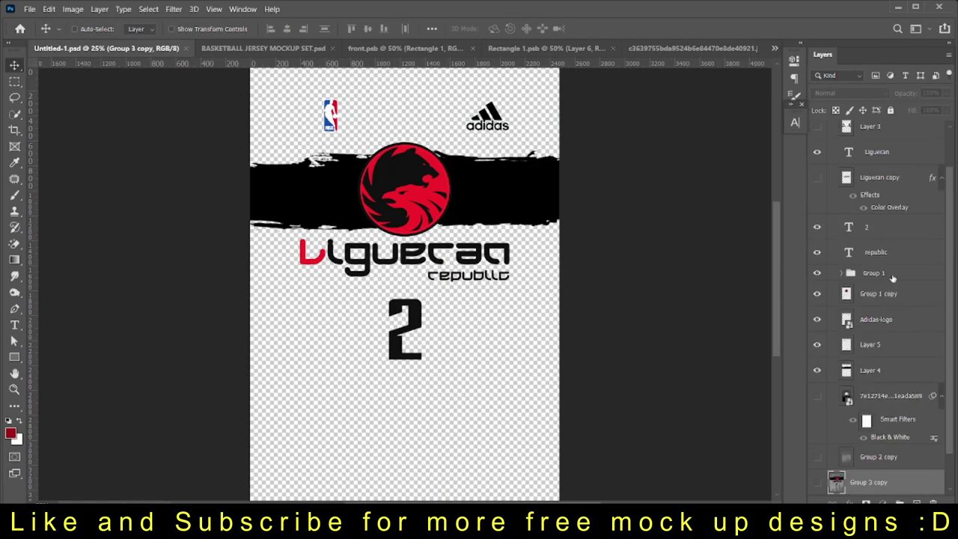
Place the logo group from Untitled-1 near the top of the design, horizontally centred.
{"action": "left_click_drag", "start_coordinate": [892, 279], "coordinate": [402, 257]}
{"action": "key", "text": "ctrl+t"}
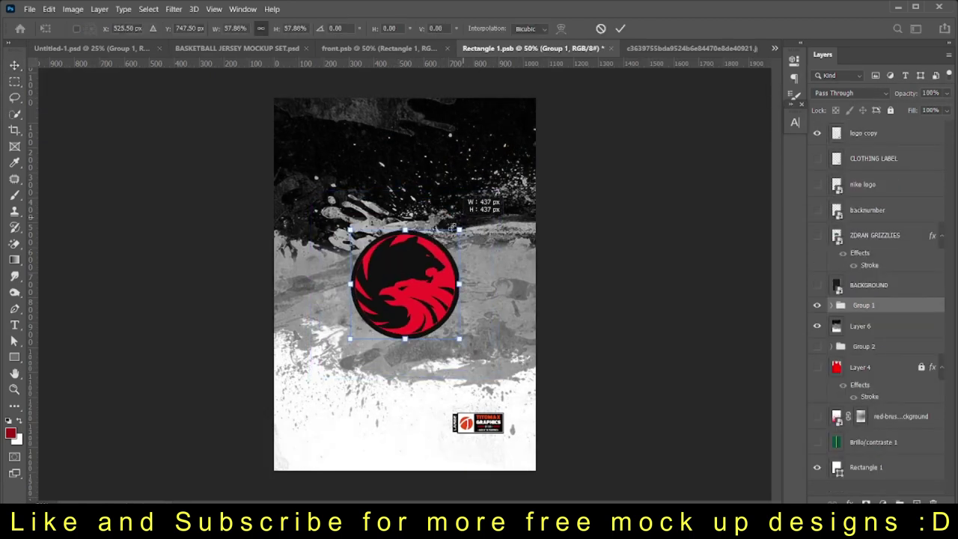
{"action": "left_click_drag", "start_coordinate": [453, 227], "coordinate": [442, 172]}
{"action": "key", "text": "Return"}
{"action": "key", "text": "ctrl+plus"}
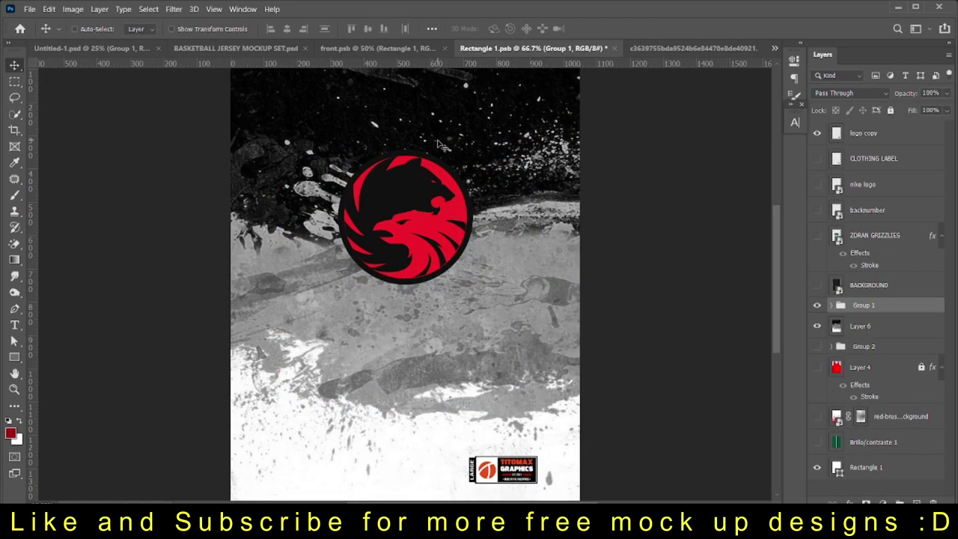
{"action": "left_click", "coordinate": [287, 28]}
{"action": "key", "text": "ctrl+d"}
Recolour the logo's red Color Fill artwork white and start recolouring another fill.
{"action": "left_click", "coordinate": [832, 307]}
{"action": "double_click", "coordinate": [855, 351]}
{"action": "left_click", "coordinate": [632, 299]}
{"action": "left_click", "coordinate": [909, 294]}
{"action": "double_click", "coordinate": [855, 402]}
{"action": "mouse_move", "coordinate": [442, 464]}
{"action": "left_mouse_down"}
{"action": "mouse_move", "coordinate": [548, 252]}
{"action": "mouse_move", "coordinate": [453, 97]}
{"action": "left_mouse_up"}
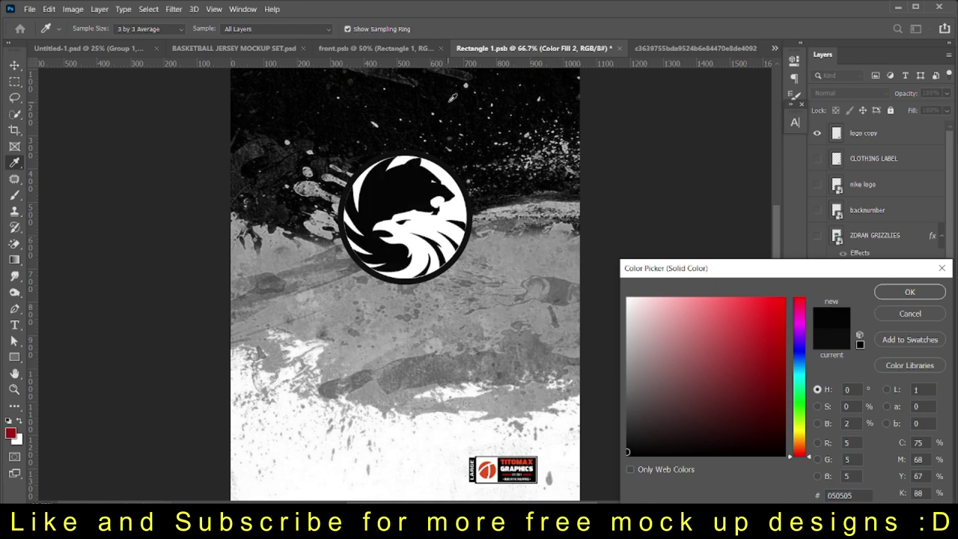
Apply the new fill colours, making the logo's animal artwork grey.
{"action": "key", "text": "Return"}
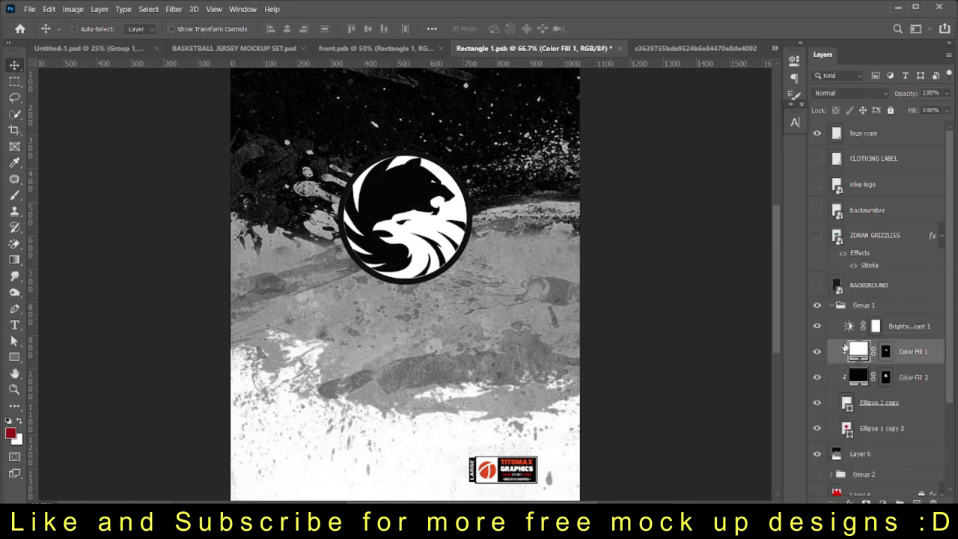
{"action": "double_click", "coordinate": [858, 351]}
{"action": "key", "text": "Return"}
{"action": "double_click", "coordinate": [854, 377]}
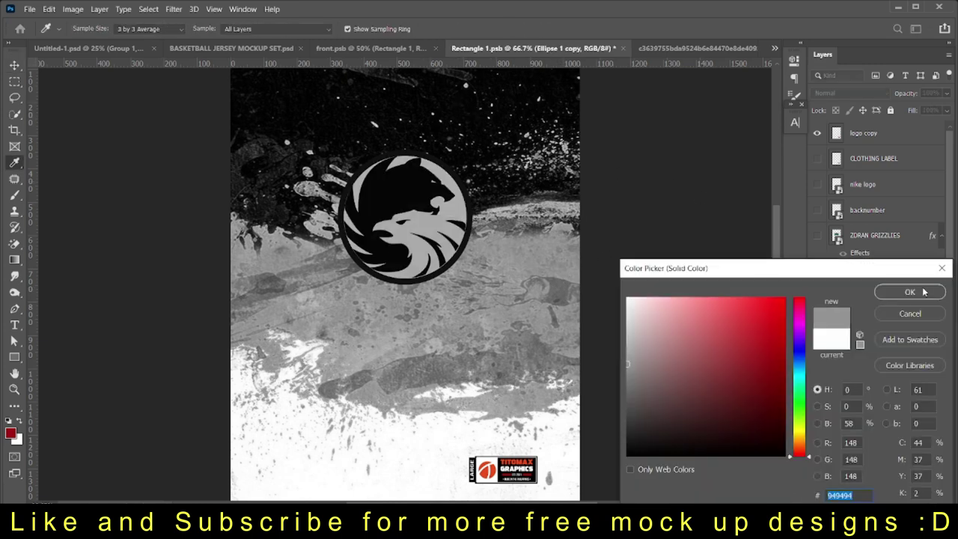
{"action": "key", "text": "Return"}
Colour the outer circle grey sampled from the animals and give it a grey outline.
{"action": "left_click", "coordinate": [845, 430]}
{"action": "double_click", "coordinate": [845, 429]}
{"action": "left_click", "coordinate": [431, 211]}
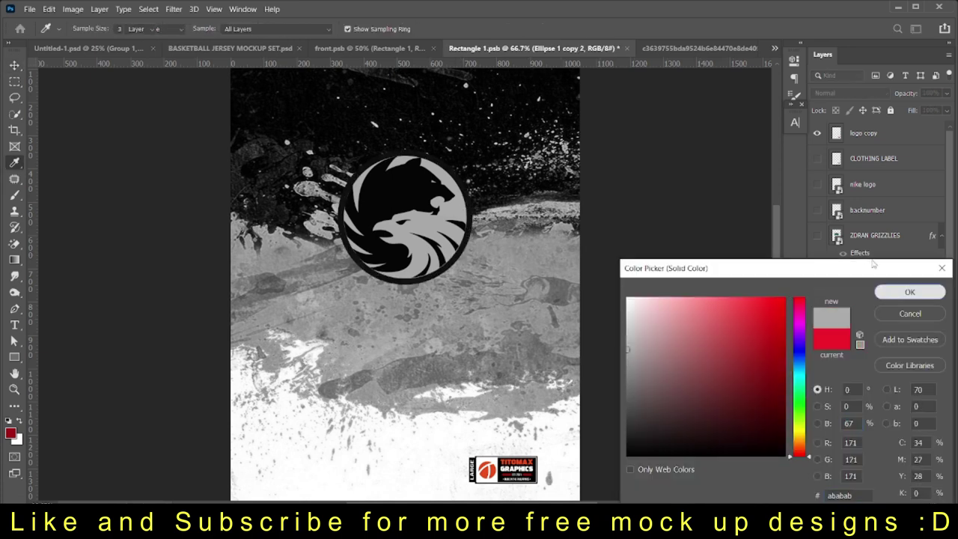
{"action": "key", "text": "Return"}
{"action": "key", "text": "u"}
{"action": "left_click", "coordinate": [186, 28]}
{"action": "left_click", "coordinate": [264, 51]}
{"action": "left_click", "coordinate": [908, 293]}
Set the outer circle's fill to black and save the splash design file.
{"action": "left_click", "coordinate": [879, 404]}
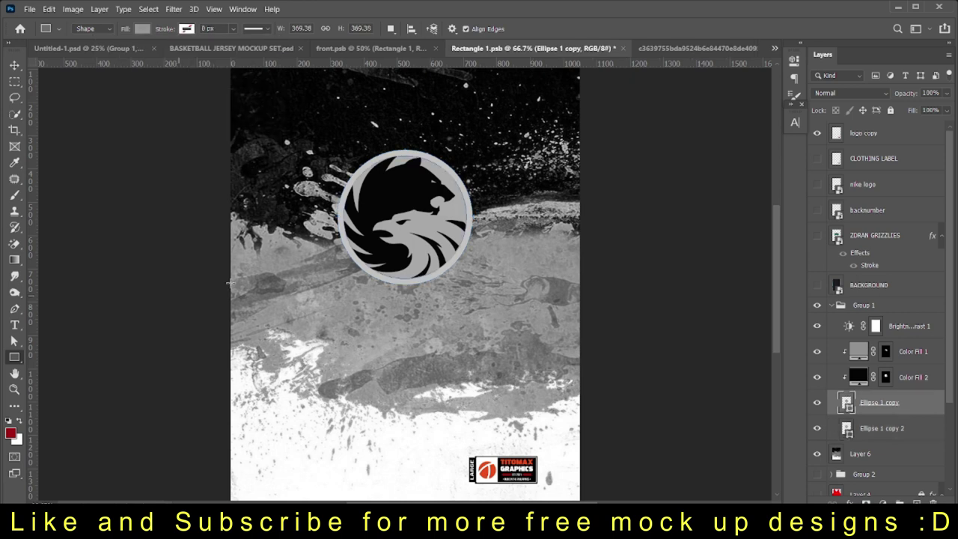
{"action": "left_click", "coordinate": [141, 28]}
{"action": "left_click", "coordinate": [794, 77]}
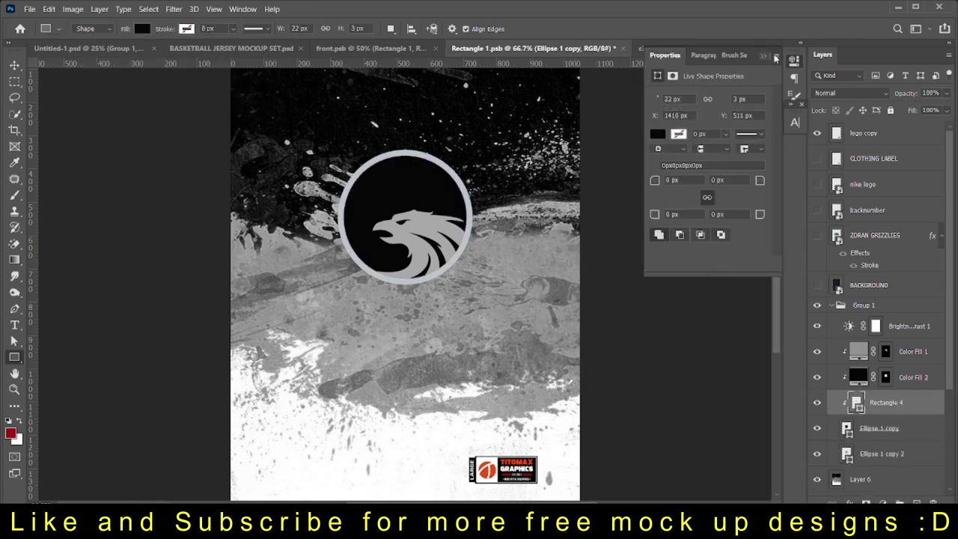
{"action": "left_click", "coordinate": [849, 433]}
{"action": "double_click", "coordinate": [849, 428]}
{"action": "left_click", "coordinate": [901, 292]}
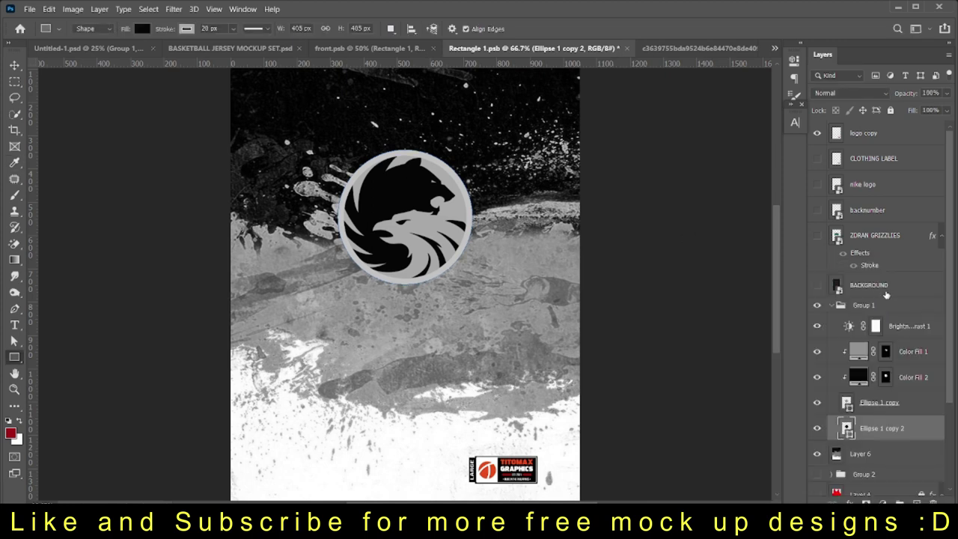
{"action": "left_click", "coordinate": [15, 66]}
{"action": "key", "text": "ctrl+s"}
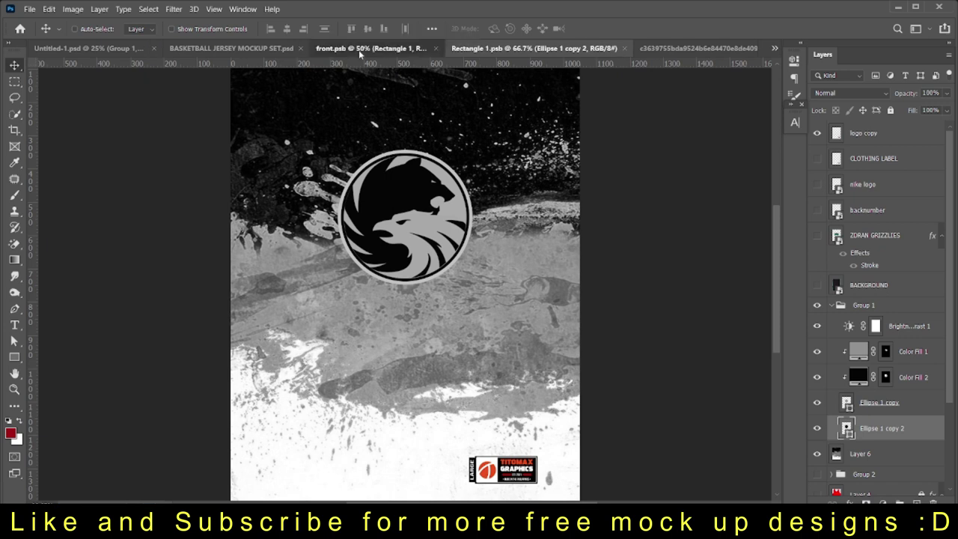
Save Rectangle 1.psb with Group 1 selected and check the updated front.psb jersey mockup.
{"action": "left_click", "coordinate": [360, 50]}
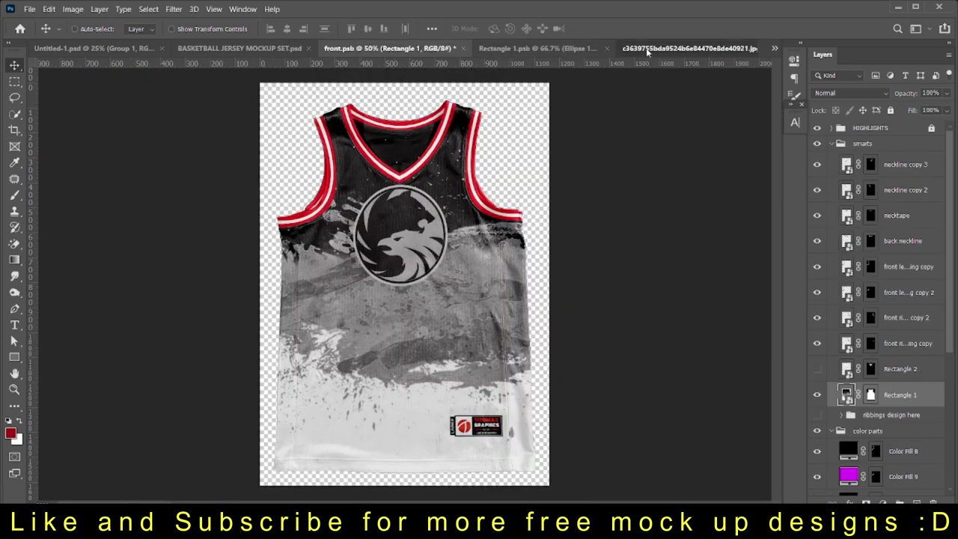
{"action": "left_click", "coordinate": [535, 48]}
{"action": "left_click", "coordinate": [895, 307]}
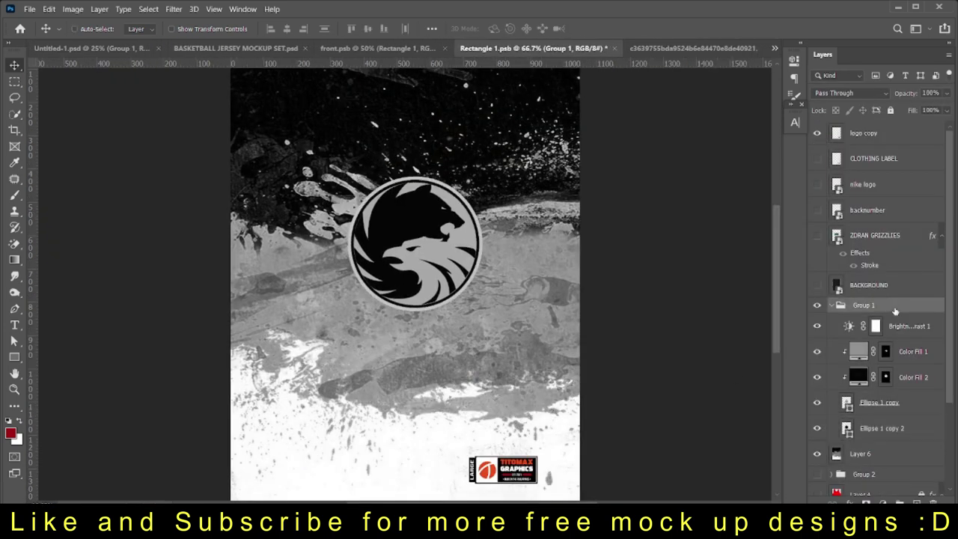
{"action": "key", "text": "ctrl+s"}
{"action": "left_click", "coordinate": [374, 49]}
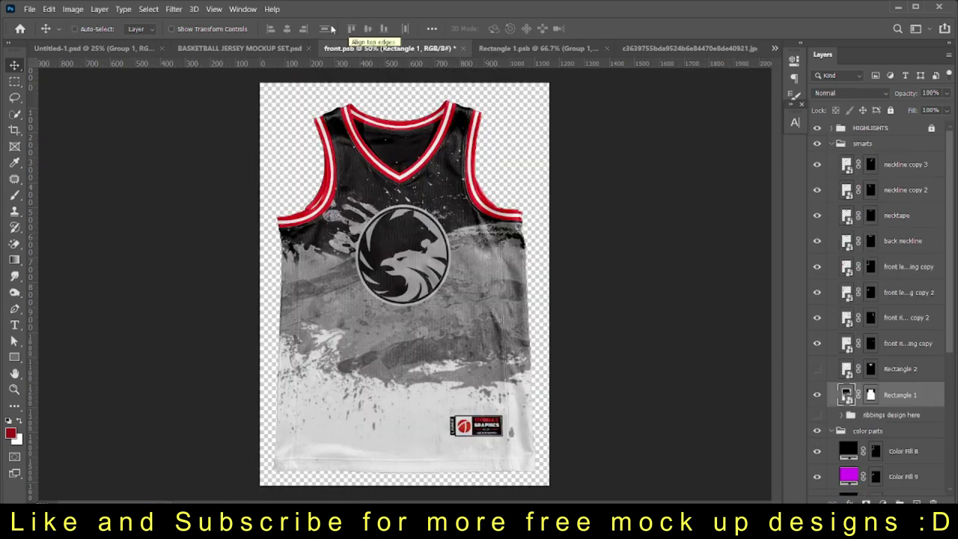
{"action": "left_click", "coordinate": [545, 47]}
Enlarge the copied circle slightly around the logo.
{"action": "left_click", "coordinate": [881, 428]}
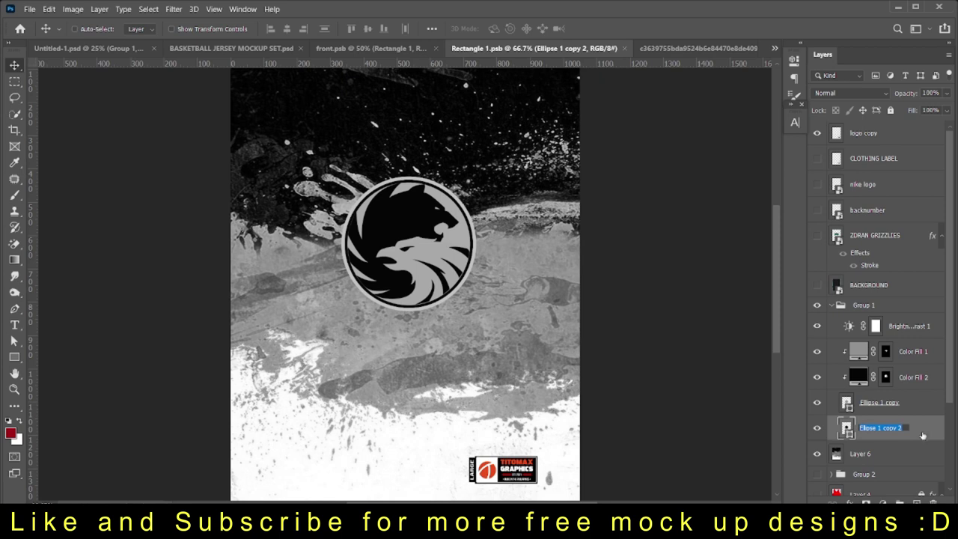
{"action": "left_click", "coordinate": [882, 454]}
{"action": "key", "text": "ctrl+t"}
{"action": "left_click_drag", "start_coordinate": [467, 183], "coordinate": [485, 170]}
{"action": "key", "text": "Return"}
Add text along the circular outline and set its colour.
{"action": "key", "text": "t"}
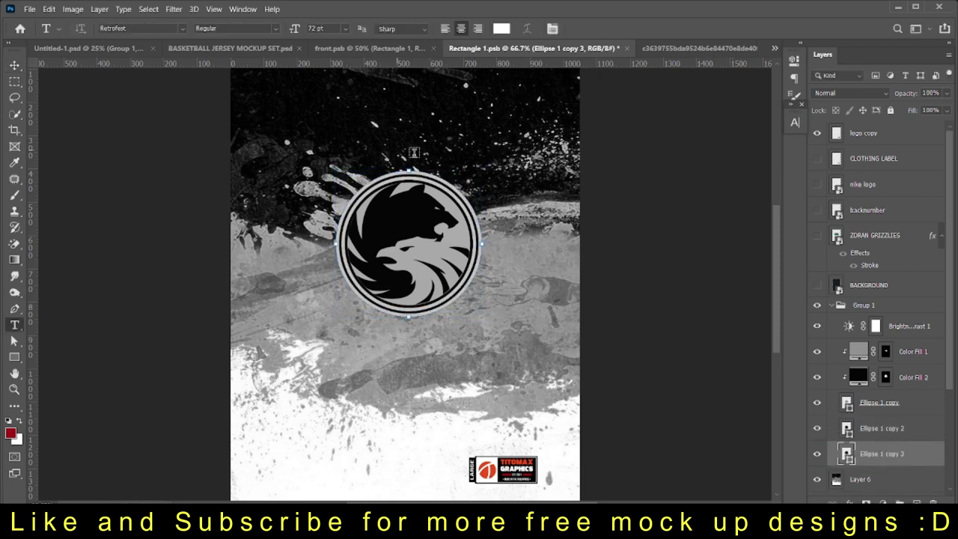
{"action": "scroll", "coordinate": [410, 171], "scroll_direction": "up", "scroll_amount": 3}
{"action": "left_click", "coordinate": [423, 88]}
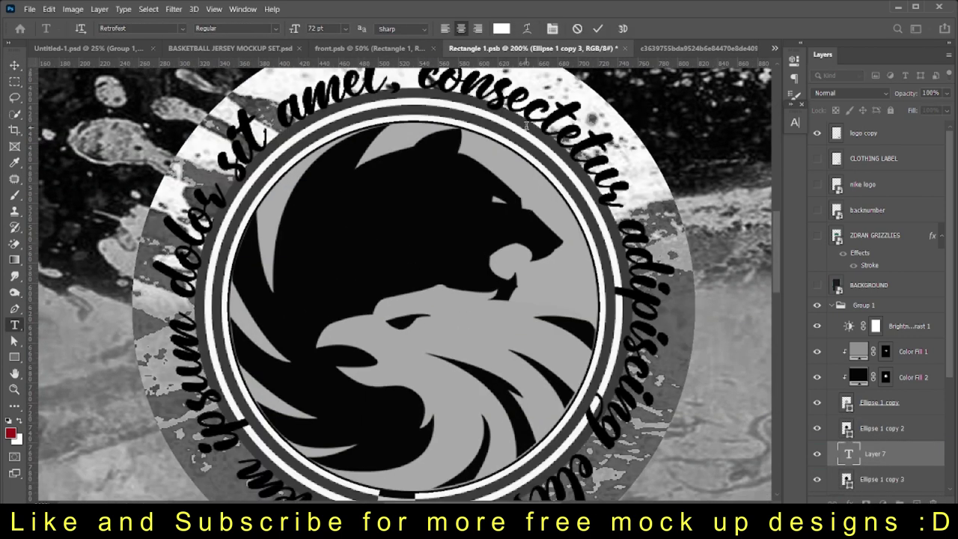
{"action": "scroll", "coordinate": [422, 88], "scroll_direction": "down", "scroll_amount": 3}
{"action": "key", "text": "ctrl+a"}
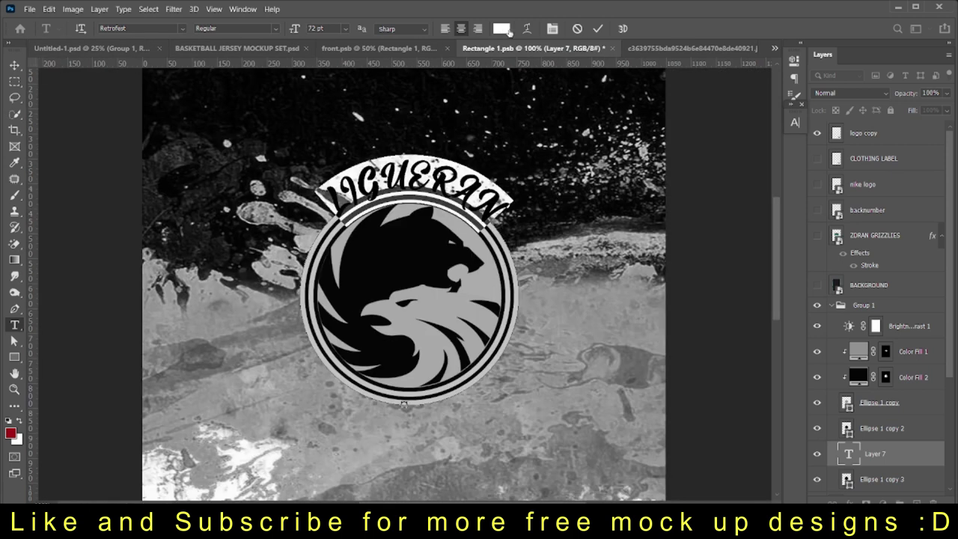
{"action": "left_click", "coordinate": [502, 29]}
{"action": "left_click", "coordinate": [909, 292]}
Apply the Sports Jersey font to the curved LIGUERAN text and commit it.
{"action": "left_click", "coordinate": [795, 122]}
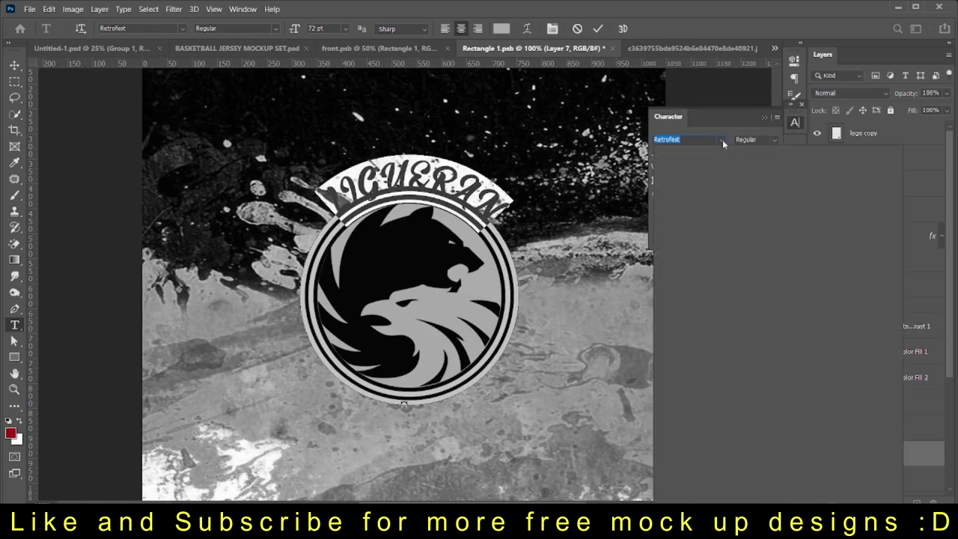
{"action": "left_click", "coordinate": [721, 139]}
{"action": "left_click_drag", "start_coordinate": [890, 368], "coordinate": [890, 175]}
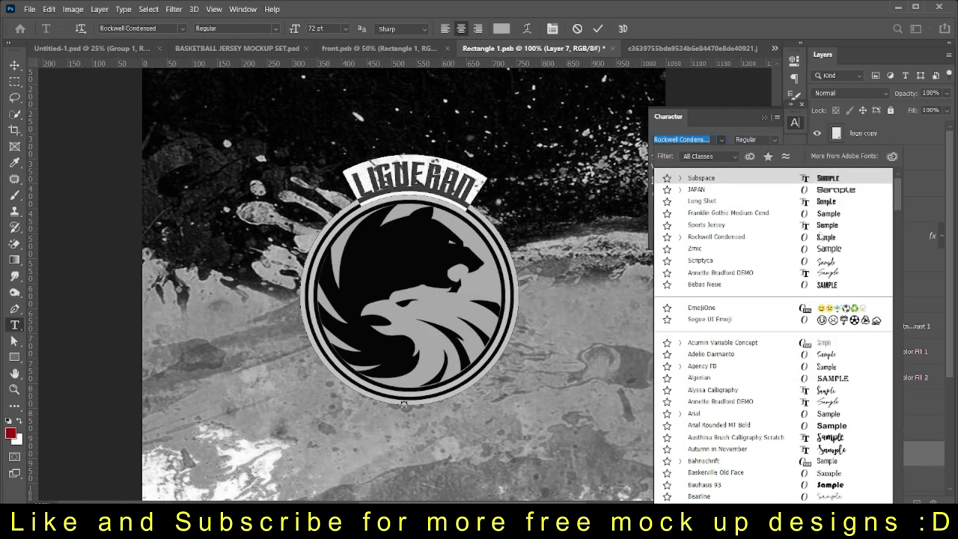
{"action": "left_click", "coordinate": [821, 226]}
{"action": "left_click", "coordinate": [345, 28]}
{"action": "left_click", "coordinate": [333, 165]}
{"action": "left_click", "coordinate": [14, 65]}
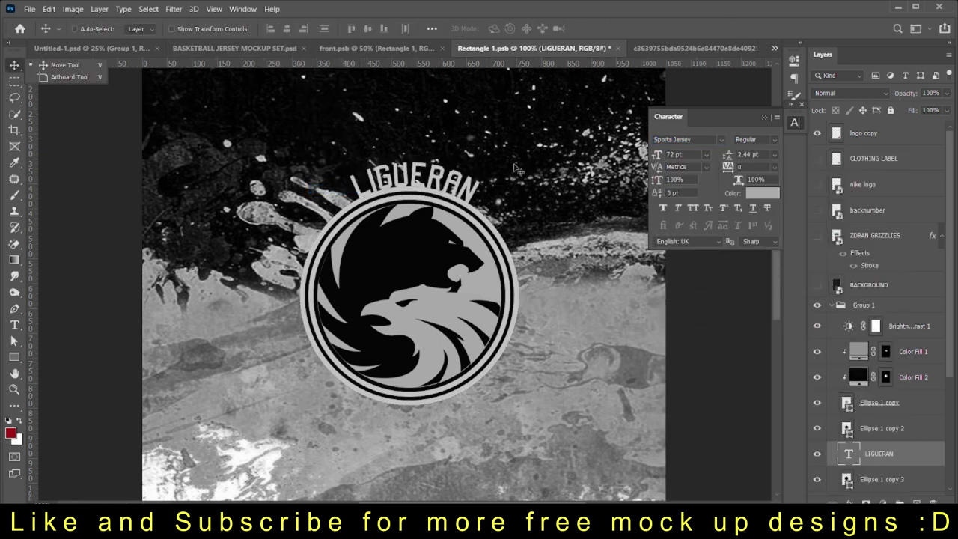
Set LIGUERAN tracking to 500, rotate it slightly, and duplicate the text layer.
{"action": "key", "text": "ctrl+t"}
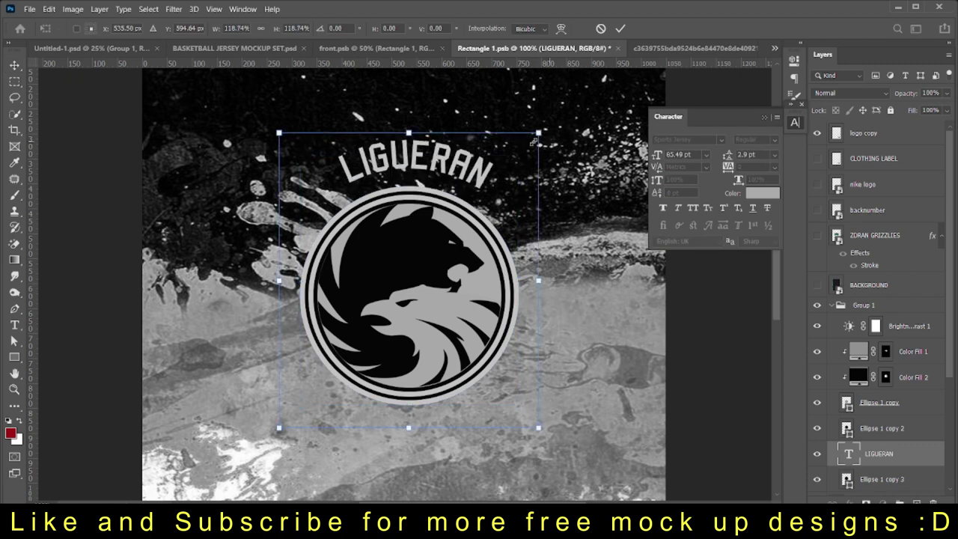
{"action": "key", "text": "Return"}
{"action": "left_click", "coordinate": [774, 166]}
{"action": "left_click", "coordinate": [761, 315]}
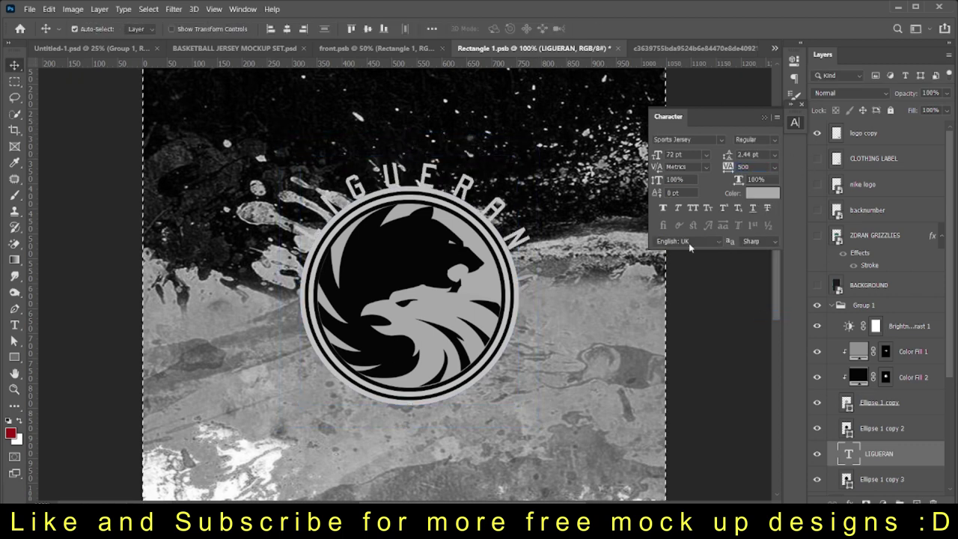
{"action": "key", "text": "ctrl+t"}
{"action": "left_click_drag", "start_coordinate": [570, 142], "coordinate": [561, 161]}
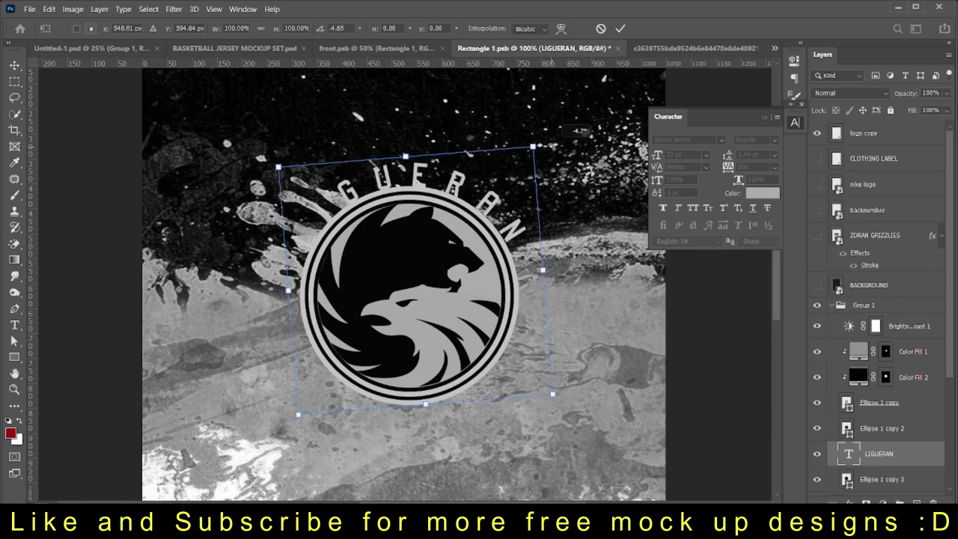
{"action": "key", "text": "Return"}
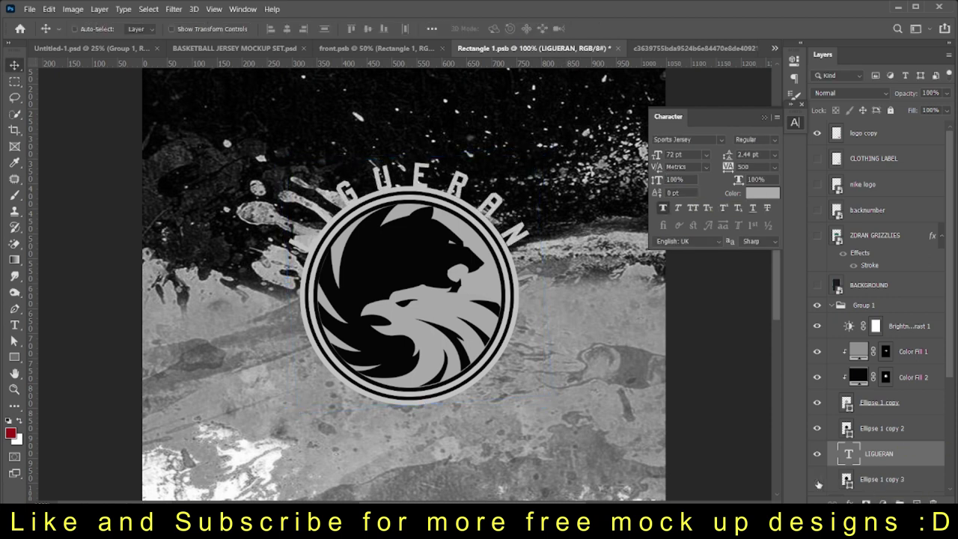
{"action": "left_click", "coordinate": [818, 485]}
{"action": "key", "text": "ctrl+minus"}
Change the duplicated text to read REPUBLIC.
{"action": "key", "text": "ctrl+j"}
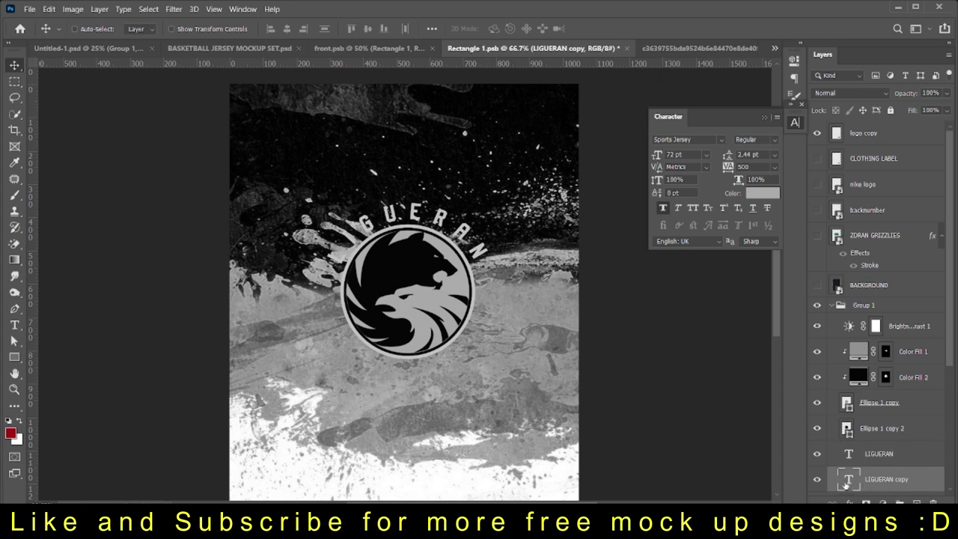
{"action": "double_click", "coordinate": [845, 482]}
{"action": "key", "text": "ctrl+h"}
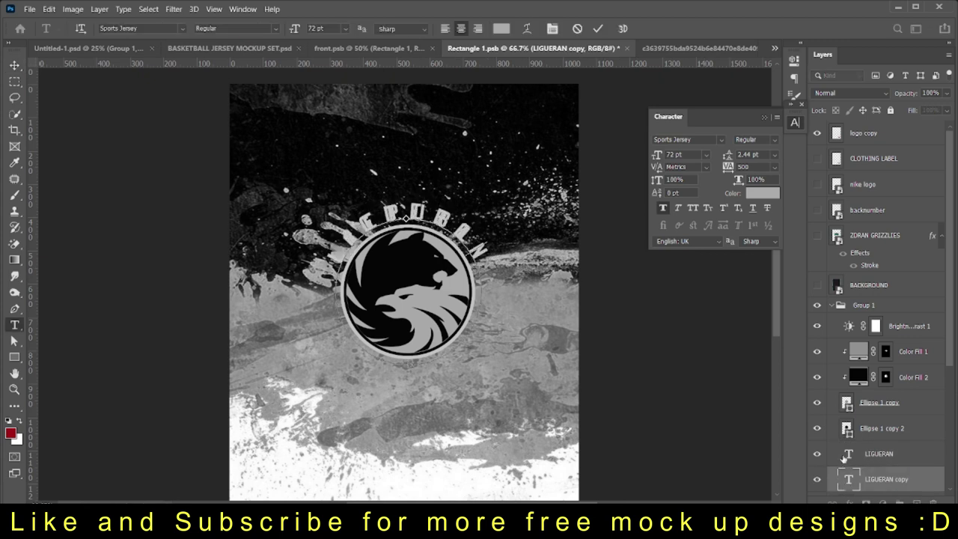
{"action": "key", "text": "ctrl+Return"}
Flip the REPUBLIC text both vertically and horizontally.
{"action": "key", "text": "ctrl+t"}
{"action": "right_click", "coordinate": [439, 251]}
{"action": "key", "text": "Escape"}
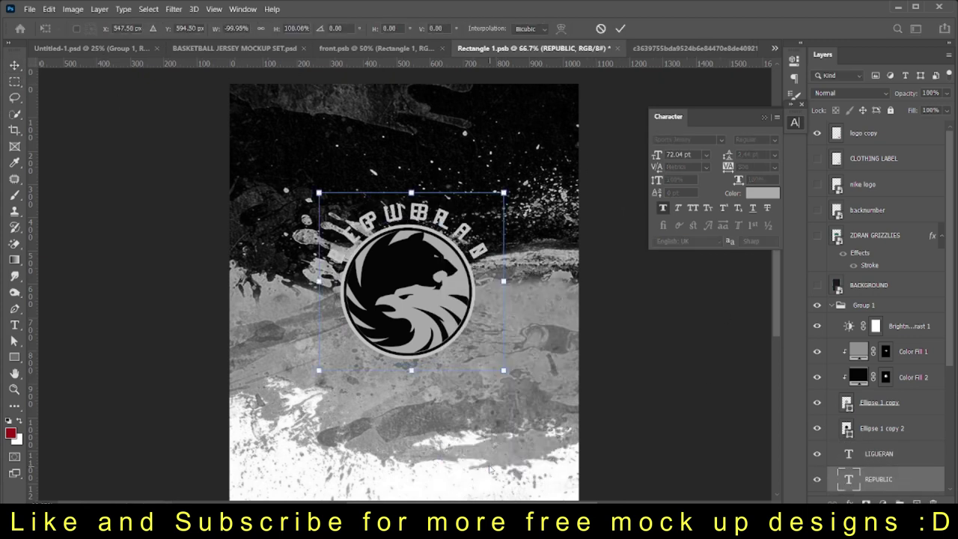
{"action": "right_click", "coordinate": [470, 317]}
{"action": "left_click", "coordinate": [483, 302]}
{"action": "right_click", "coordinate": [480, 292]}
{"action": "left_click", "coordinate": [484, 281]}
Move REPUBLIC to curve under the emblem, save, and view the front.psb mockup.
{"action": "key", "text": "Return"}
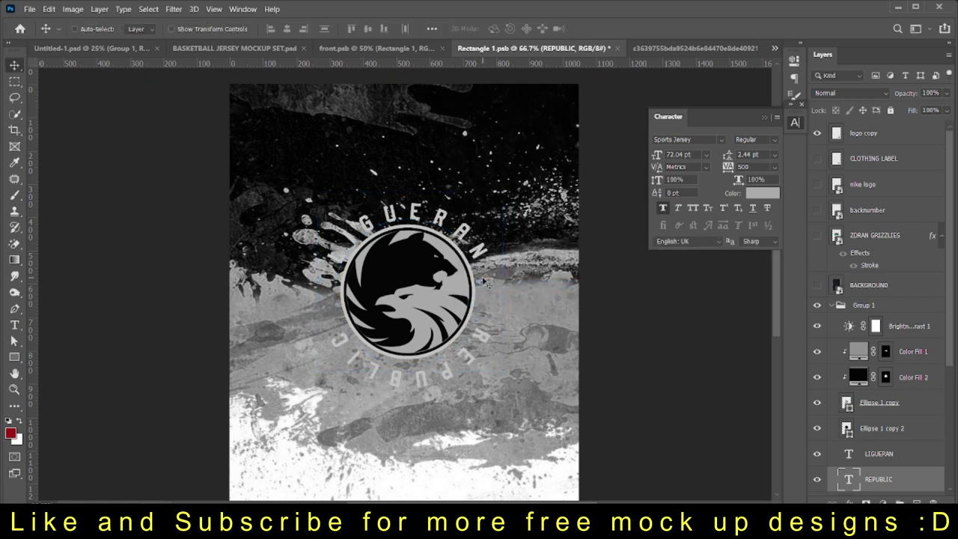
{"action": "left_click_drag", "start_coordinate": [422, 374], "coordinate": [437, 363]}
{"action": "key", "text": "ctrl+s"}
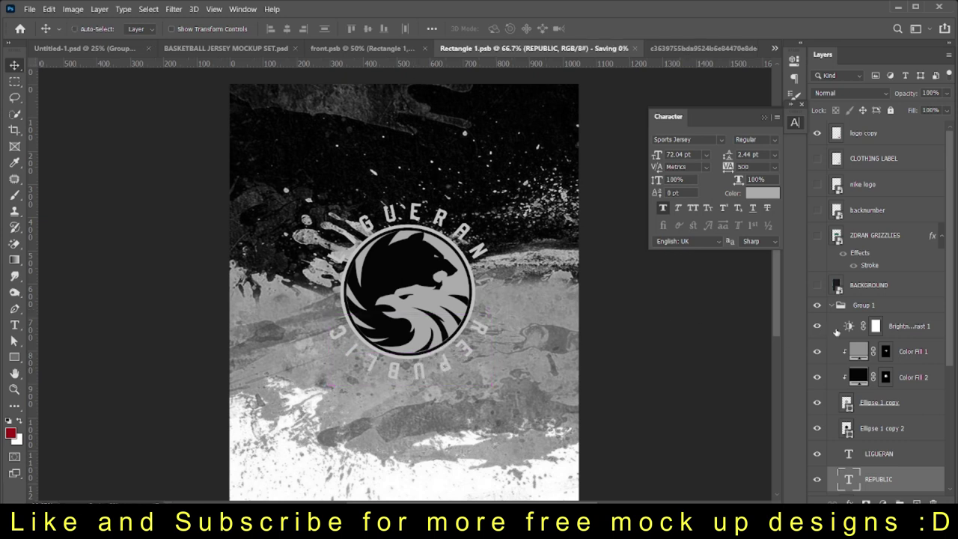
{"action": "left_click", "coordinate": [388, 50]}
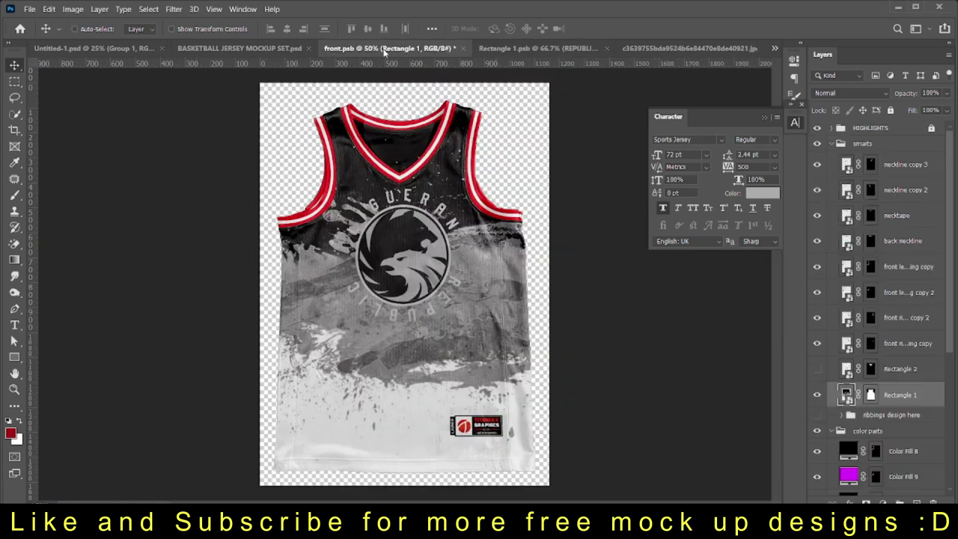
Shrink the emblem to about 97% and save the logo file.
{"action": "left_click", "coordinate": [532, 50]}
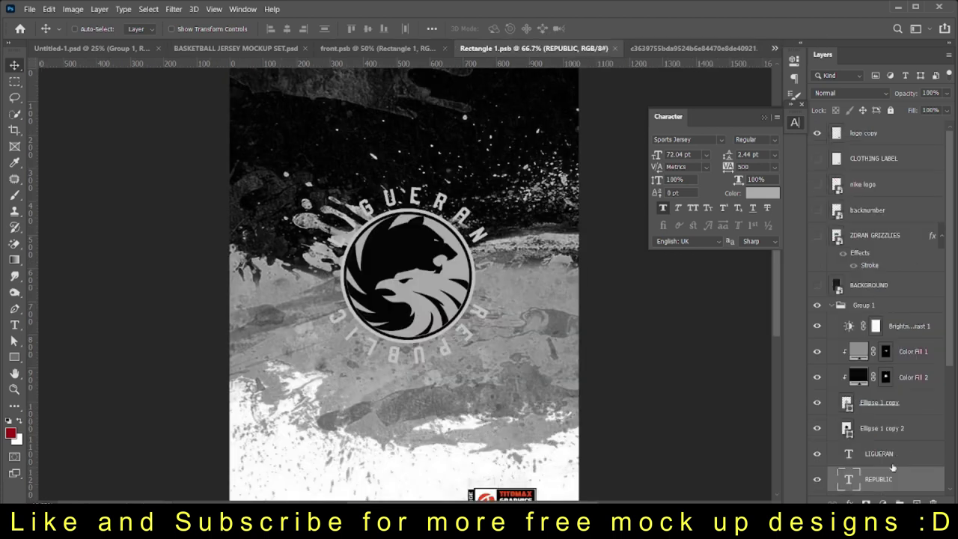
{"action": "key", "text": "ctrl+t"}
{"action": "left_click_drag", "start_coordinate": [492, 178], "coordinate": [482, 191]}
{"action": "key", "text": "Return"}
{"action": "left_click", "coordinate": [861, 227]}
{"action": "key", "text": "ctrl+t"}
{"action": "key", "text": "Return"}
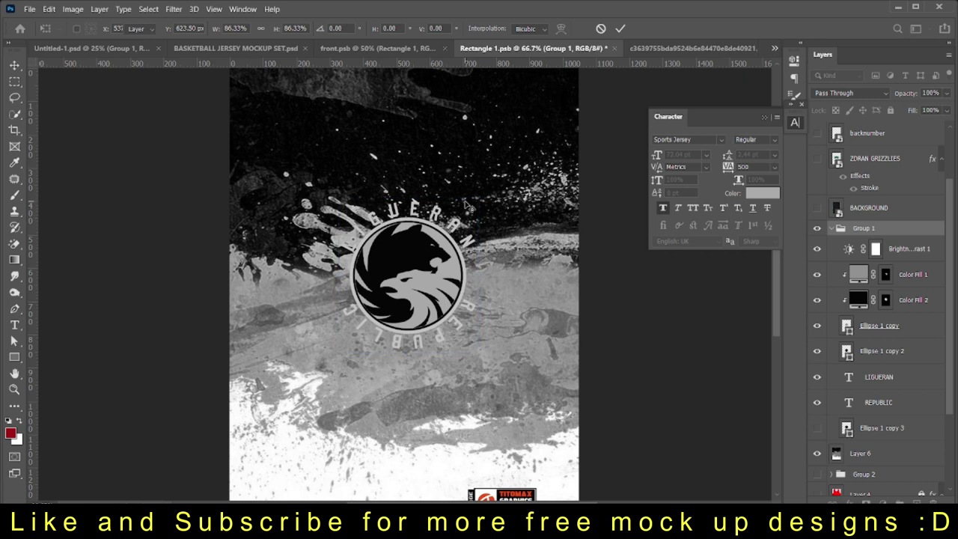
{"action": "key", "text": "ctrl+s"}
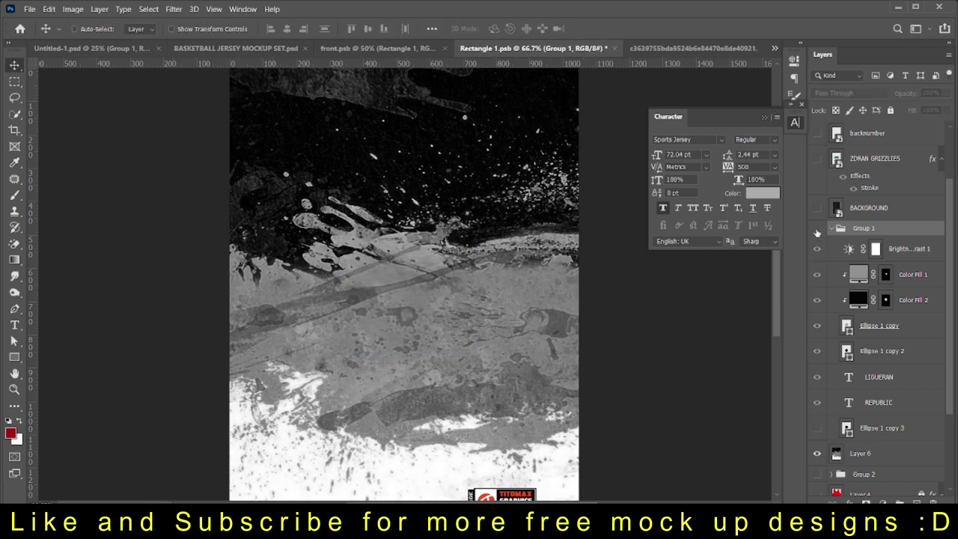
Give the emblem group a 16 px white (ffffff) Stroke layer style.
{"action": "left_click", "coordinate": [830, 228]}
{"action": "left_click", "coordinate": [851, 503]}
{"action": "left_click", "coordinate": [884, 414]}
{"action": "left_click", "coordinate": [630, 247]}
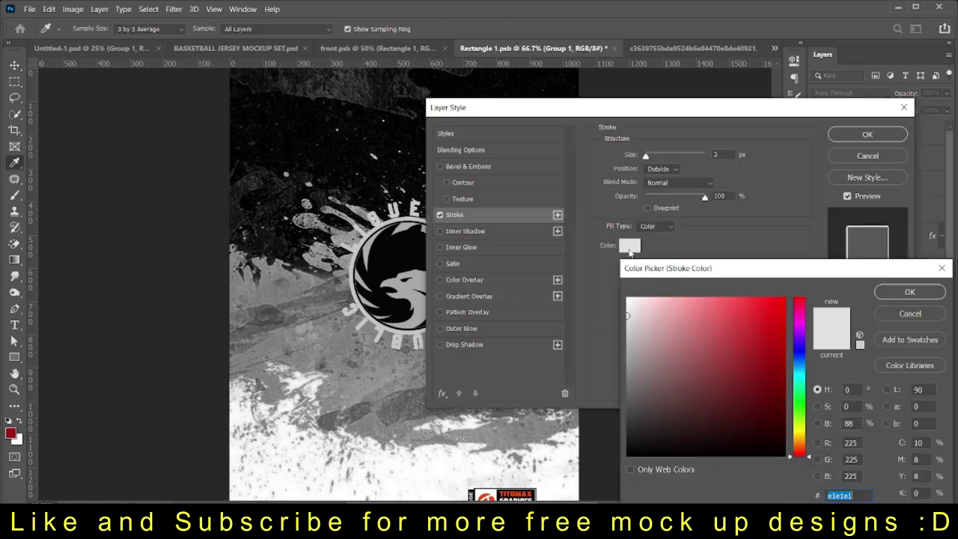
{"action": "type", "text": "ffffff"}
{"action": "key", "text": "Return"}
{"action": "left_click_drag", "start_coordinate": [646, 155], "coordinate": [653, 157]}
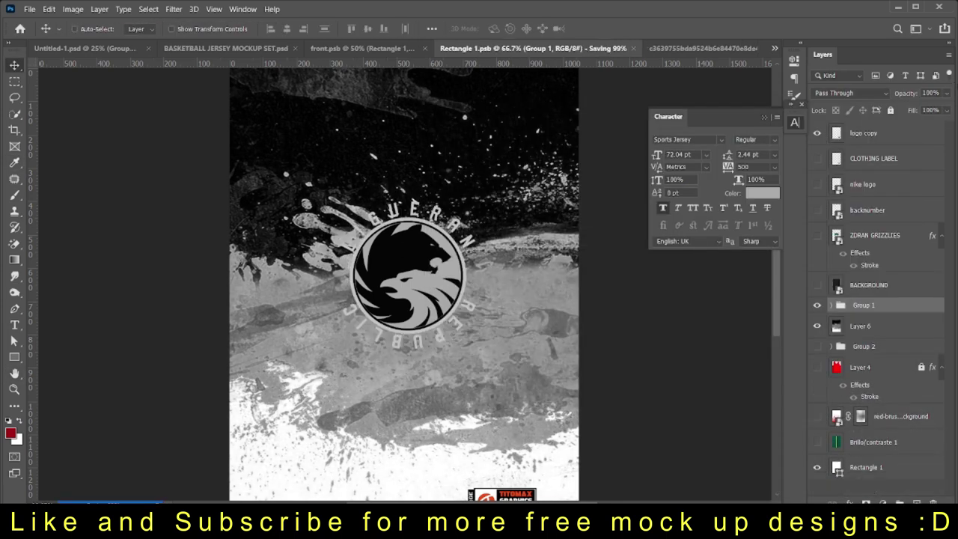
Invert the Layer 6 splash background and add an Exposure adjustment to the emblem group.
{"action": "left_click", "coordinate": [868, 325]}
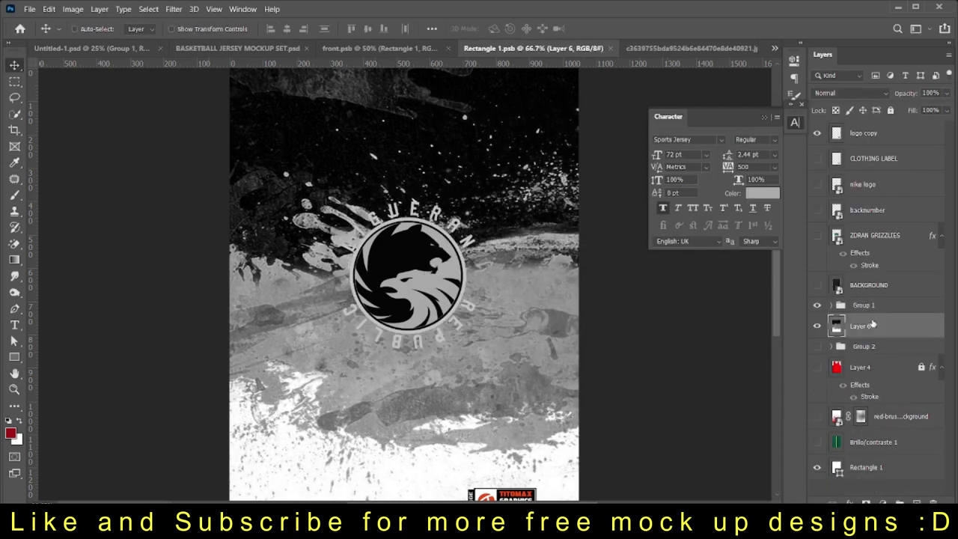
{"action": "key", "text": "ctrl+i"}
{"action": "left_click", "coordinate": [866, 304]}
{"action": "left_click", "coordinate": [883, 502]}
{"action": "left_click", "coordinate": [872, 372]}
Darken the emblem to black with Exposure and duplicate the Ellipse 1 copy 3 circle.
{"action": "mouse_move", "coordinate": [708, 127]}
{"action": "left_mouse_down"}
{"action": "mouse_move", "coordinate": [657, 129]}
{"action": "mouse_move", "coordinate": [708, 129]}
{"action": "left_mouse_up"}
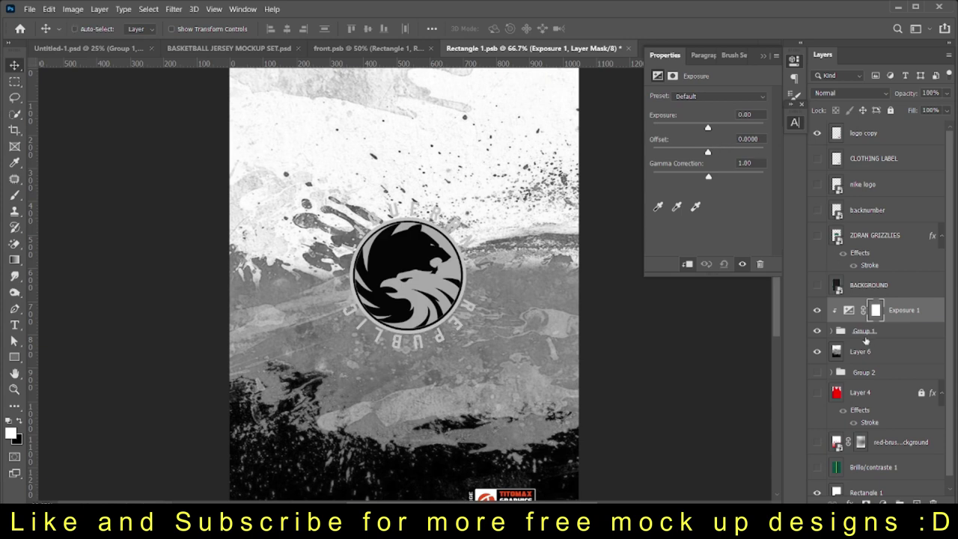
{"action": "left_click", "coordinate": [831, 331]}
{"action": "scroll", "coordinate": [894, 389], "scroll_direction": "down", "scroll_amount": 3}
{"action": "left_click", "coordinate": [879, 325]}
{"action": "key", "text": "ctrl+j"}
{"action": "double_click", "coordinate": [846, 352]}
{"action": "left_click", "coordinate": [901, 291]}
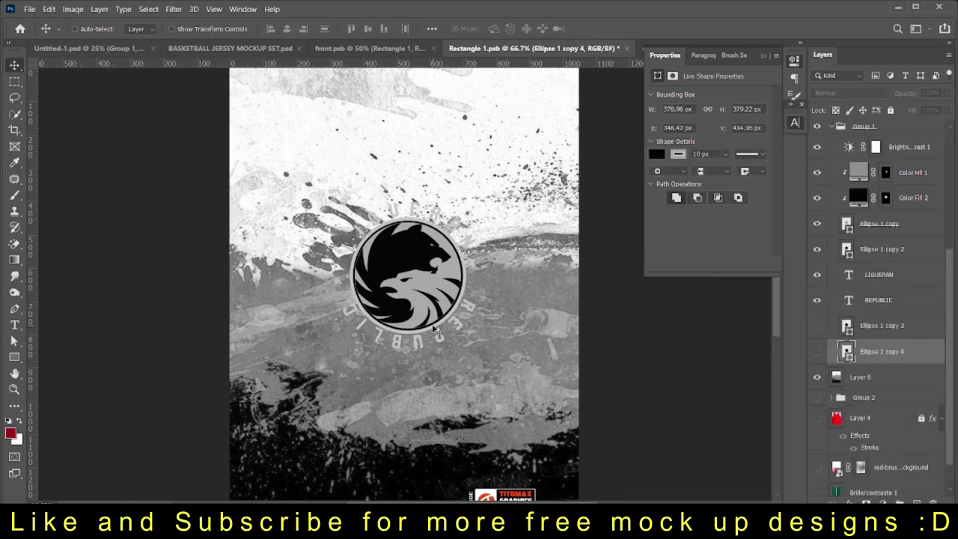
Fill Ellipse 1 copy 4 dark and enlarge it into a disc behind the emblem.
{"action": "left_click", "coordinate": [816, 351]}
{"action": "left_click", "coordinate": [135, 29]}
{"action": "left_click", "coordinate": [126, 56]}
{"action": "key", "text": "ctrl+t"}
{"action": "left_click_drag", "start_coordinate": [470, 213], "coordinate": [497, 193]}
Rotate the LIGUERAN and REPUBLIC text layers together to straighten them, then save.
{"action": "left_click", "coordinate": [891, 274]}
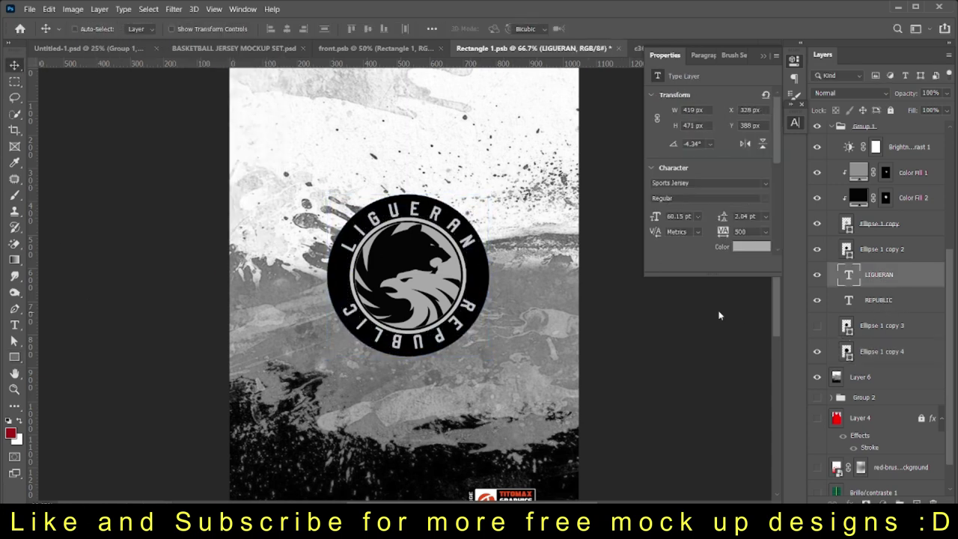
{"action": "left_click", "coordinate": [891, 299], "text": "shift"}
{"action": "key", "text": "ctrl+t"}
{"action": "left_click_drag", "start_coordinate": [494, 180], "coordinate": [524, 173]}
{"action": "key", "text": "Return"}
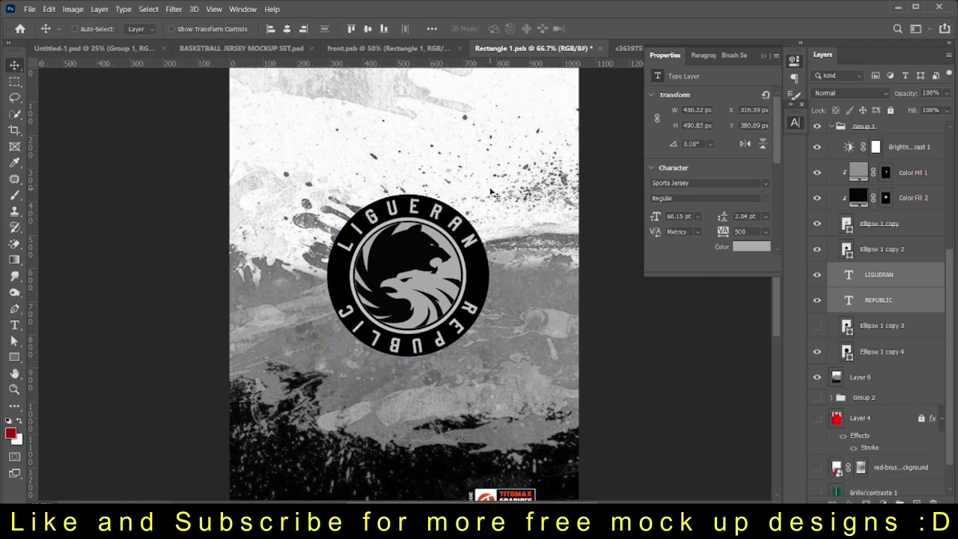
{"action": "key", "text": "ctrl+s"}
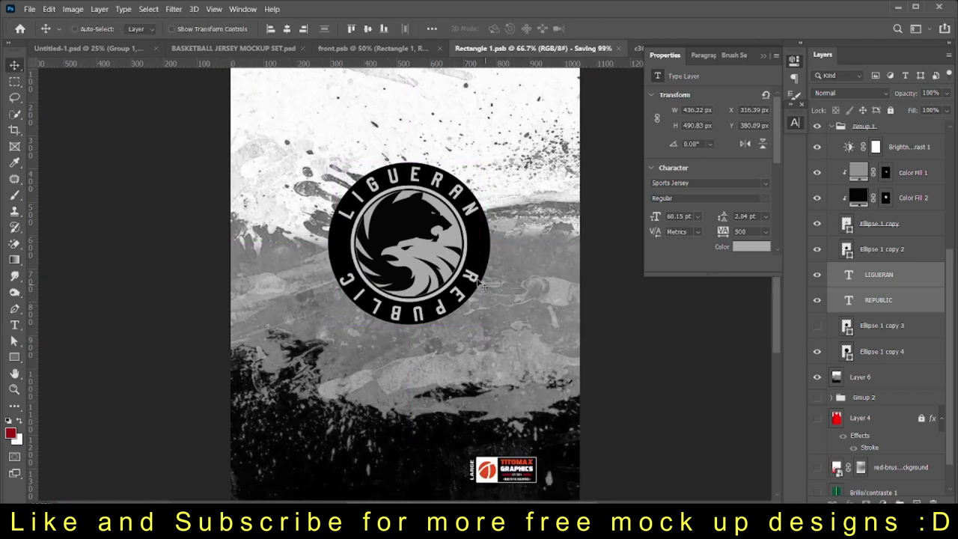
{"action": "key", "text": "ctrl+1"}
{"action": "left_click", "coordinate": [880, 274]}
{"action": "scroll", "coordinate": [832, 206], "scroll_direction": "up", "scroll_amount": 3}
{"action": "left_click", "coordinate": [833, 204]}
Draw a small grey-filled circle on a new layer at the ring's right edge.
{"action": "left_click", "coordinate": [14, 357]}
{"action": "left_click", "coordinate": [67, 372]}
{"action": "left_click", "coordinate": [917, 502]}
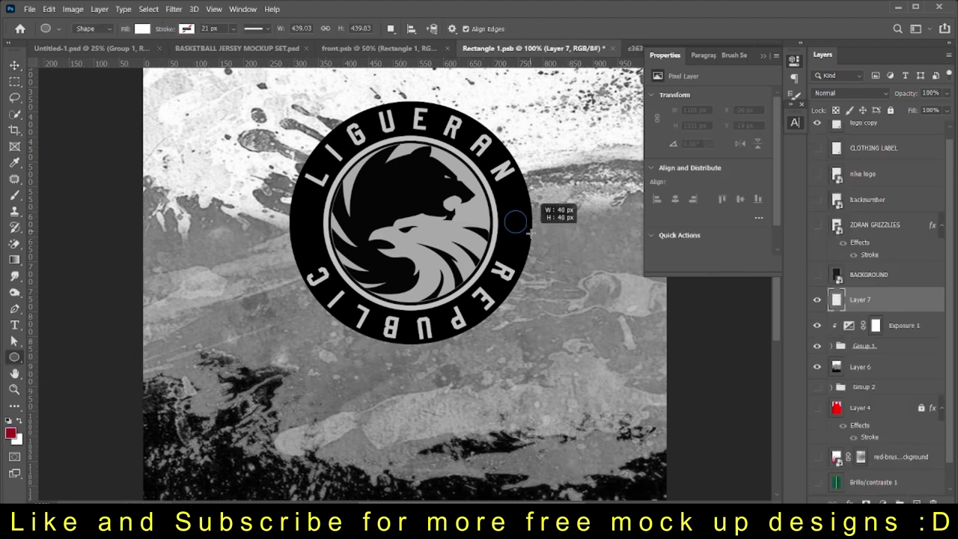
{"action": "left_click_drag", "start_coordinate": [507, 209], "coordinate": [528, 229]}
{"action": "double_click", "coordinate": [836, 299]}
{"action": "key", "text": "Return"}
Copy the grey dot to the ring's left edge and save the logo file.
{"action": "key", "text": "v"}
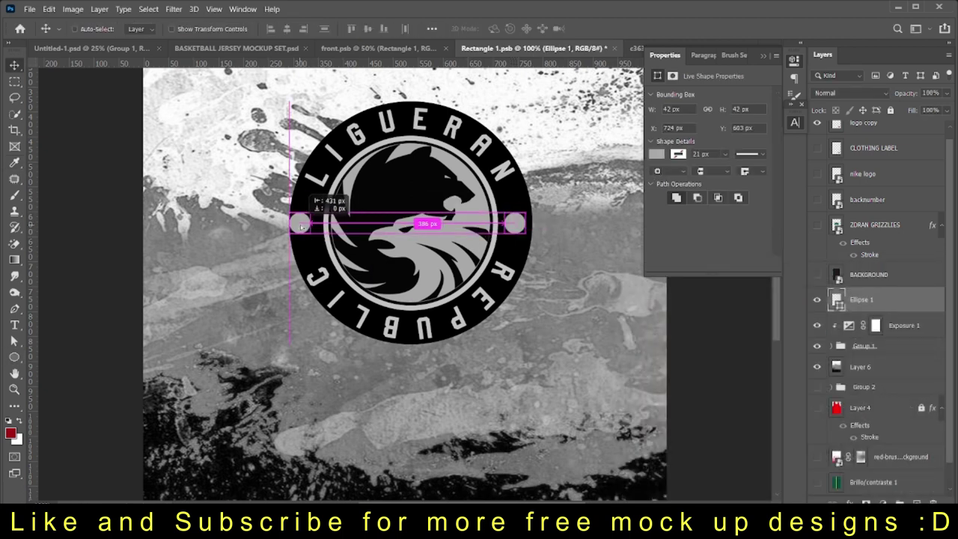
{"action": "left_click_drag", "start_coordinate": [334, 225], "coordinate": [333, 225]}
{"action": "key", "text": "ctrl+minus"}
{"action": "key", "text": "ctrl+minus"}
{"action": "key", "text": "ctrl+s"}
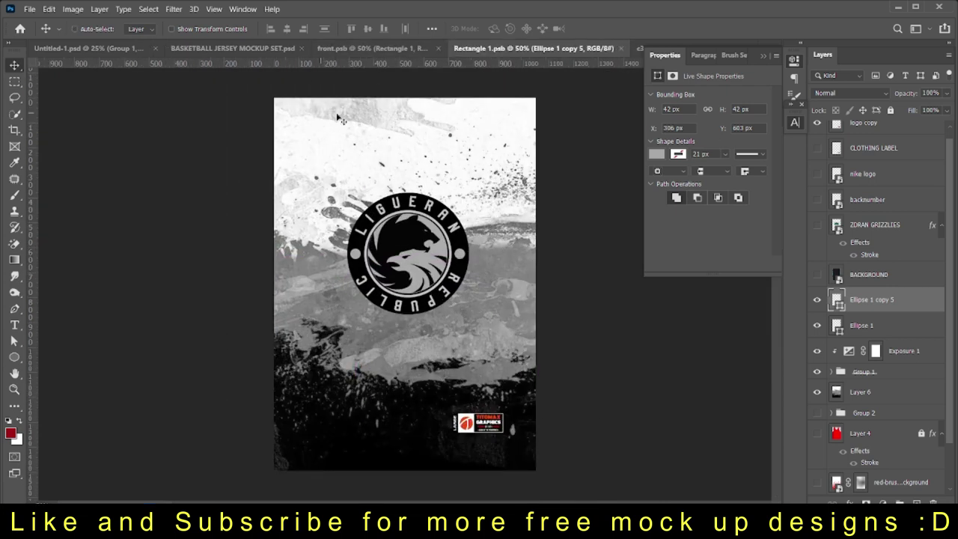
{"action": "left_click", "coordinate": [372, 49]}
{"action": "left_click", "coordinate": [531, 48]}
Shrink the whole logo, dots included, to 366 px, save, and view it on the jersey.
{"action": "left_click", "coordinate": [883, 325], "text": "shift"}
{"action": "key", "text": "ctrl+t"}
{"action": "left_click_drag", "start_coordinate": [469, 193], "coordinate": [456, 203]}
{"action": "key", "text": "Return"}
{"action": "key", "text": "ctrl+s"}
{"action": "left_click", "coordinate": [371, 49]}
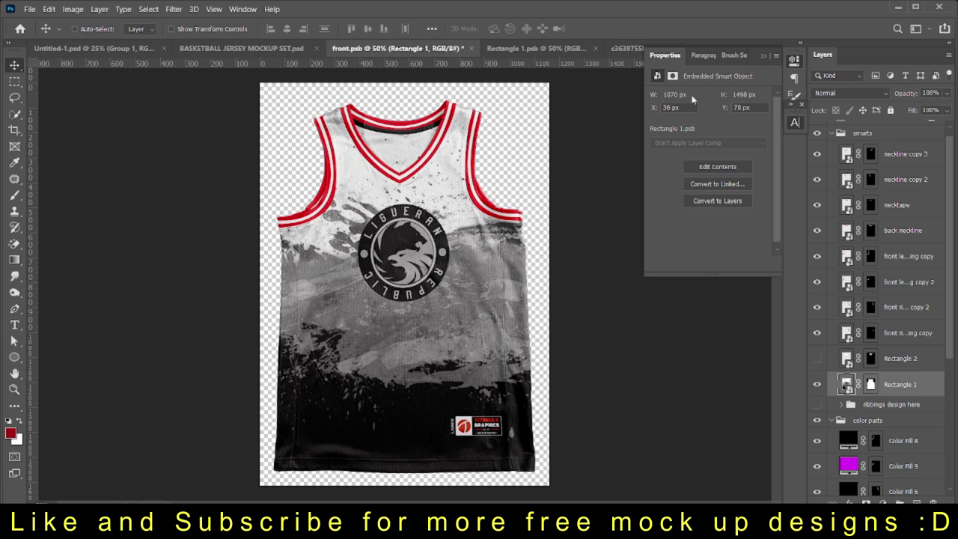
Convert the neckline copy 2 stripe to black and white and save it.
{"action": "double_click", "coordinate": [846, 180]}
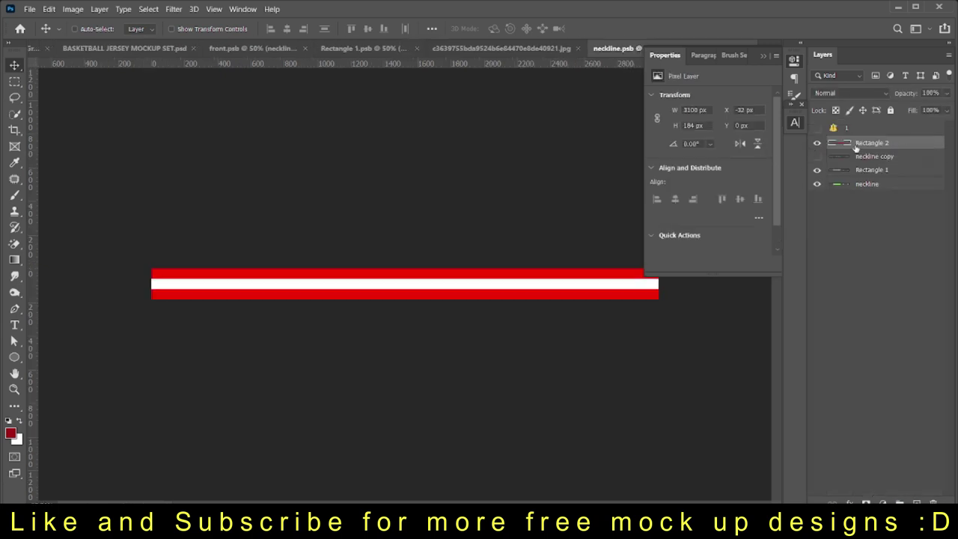
{"action": "key", "text": "ctrl+alt+shift+b"}
{"action": "left_click", "coordinate": [741, 129]}
{"action": "key", "text": "Escape"}
{"action": "key", "text": "Escape"}
{"action": "key", "text": "ctrl+shift+u"}
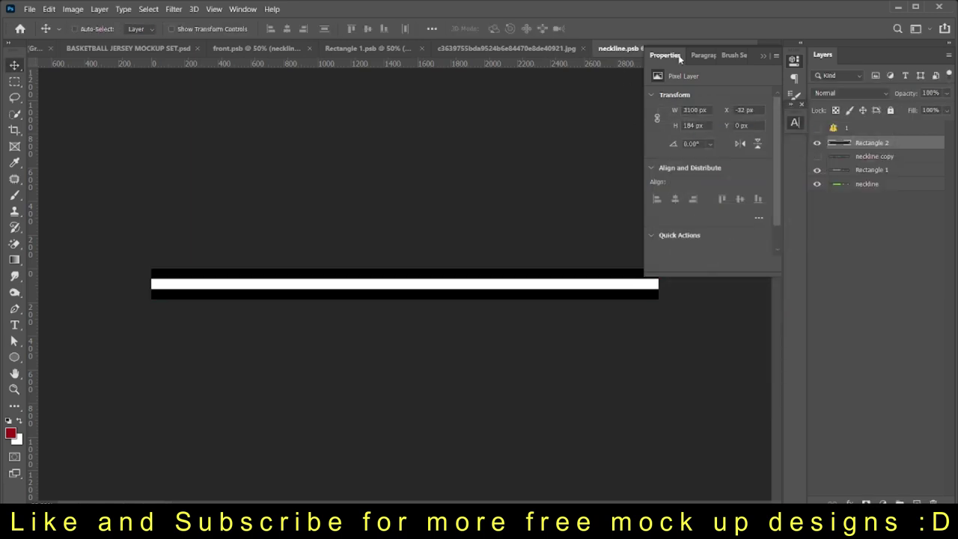
{"action": "key", "text": "ctrl+s"}
{"action": "key", "text": "ctrl+w"}
Convert the front left piping stripe to black and white and save it.
{"action": "left_click", "coordinate": [847, 212]}
{"action": "double_click", "coordinate": [847, 241]}
{"action": "key", "text": "ctrl+w"}
{"action": "double_click", "coordinate": [845, 266]}
{"action": "left_click", "coordinate": [877, 129]}
{"action": "key", "text": "ctrl+alt+shift+b"}
{"action": "left_click", "coordinate": [738, 130]}
{"action": "left_click", "coordinate": [730, 245]}
{"action": "key", "text": "Return"}
{"action": "key", "text": "ctrl+s"}
{"action": "key", "text": "ctrl+w"}
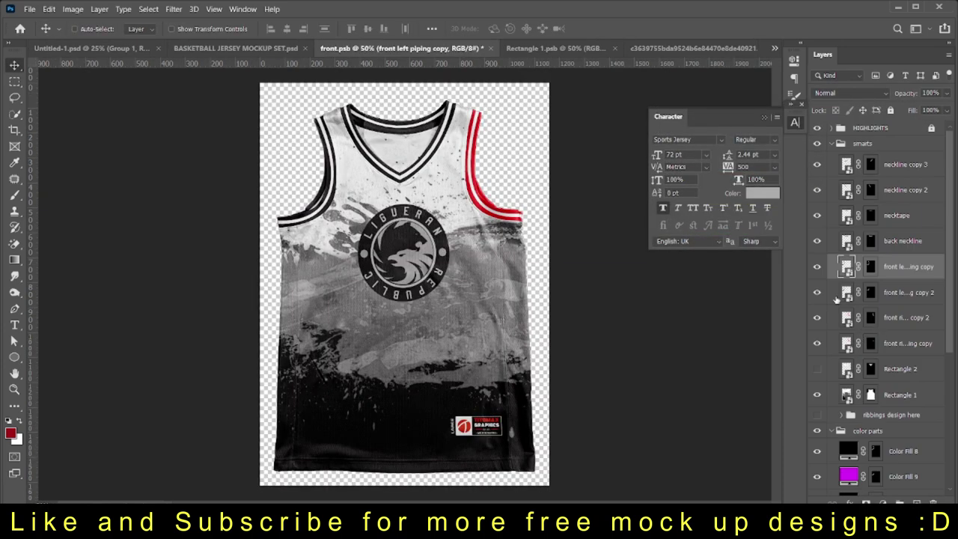
Convert the right piping stripe to black and white using Maximum Black and save it.
{"action": "double_click", "coordinate": [846, 317]}
{"action": "key", "text": "ctrl+alt+shift+b"}
{"action": "left_click", "coordinate": [774, 131]}
{"action": "left_click", "coordinate": [730, 246]}
{"action": "left_click", "coordinate": [871, 133]}
{"action": "key", "text": "ctrl+s"}
{"action": "key", "text": "ctrl+w"}
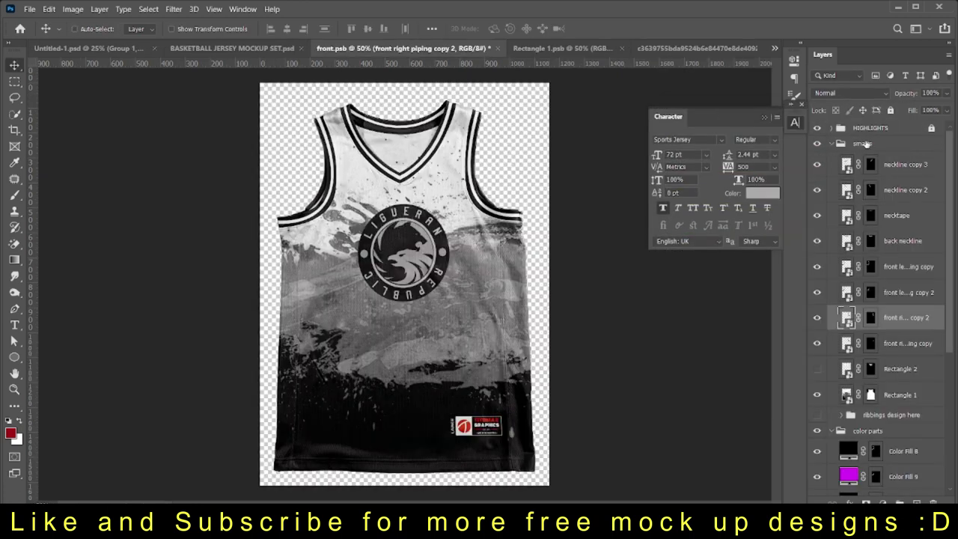
{"action": "left_click", "coordinate": [647, 49]}
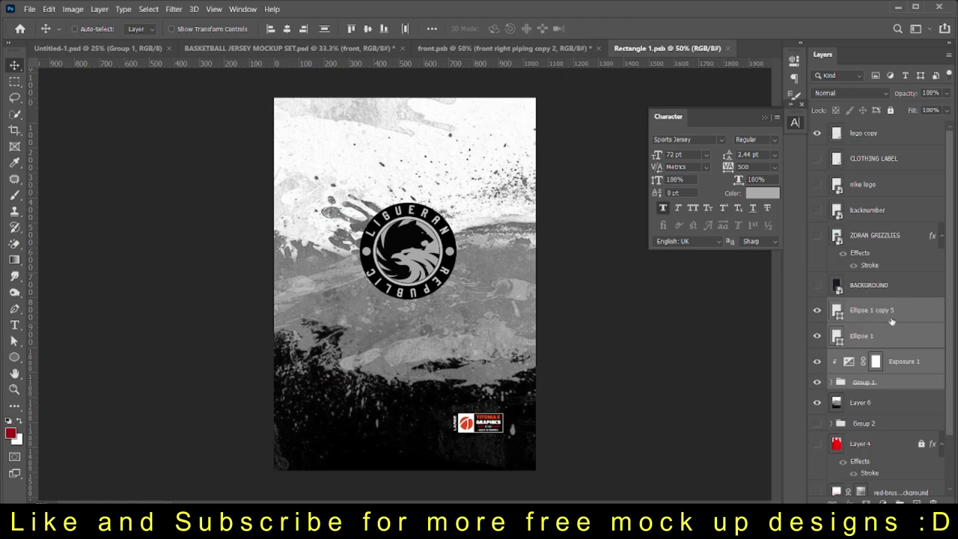
Nudge the crest slightly up and left and add a new empty layer.
{"action": "key", "text": "shift+Up"}
{"action": "key", "text": "shift+Left"}
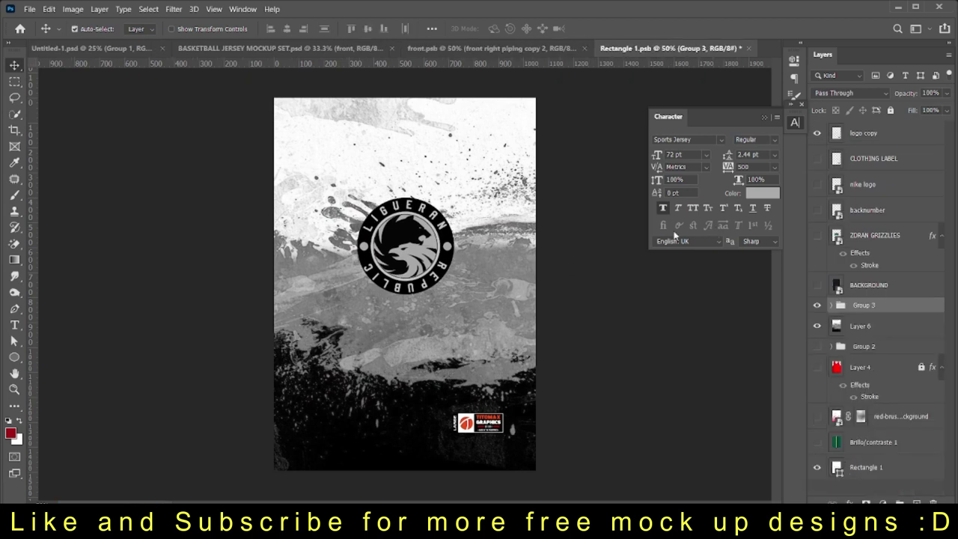
{"action": "key", "text": "s"}
{"action": "key", "text": "ctrl+shift+alt+n"}
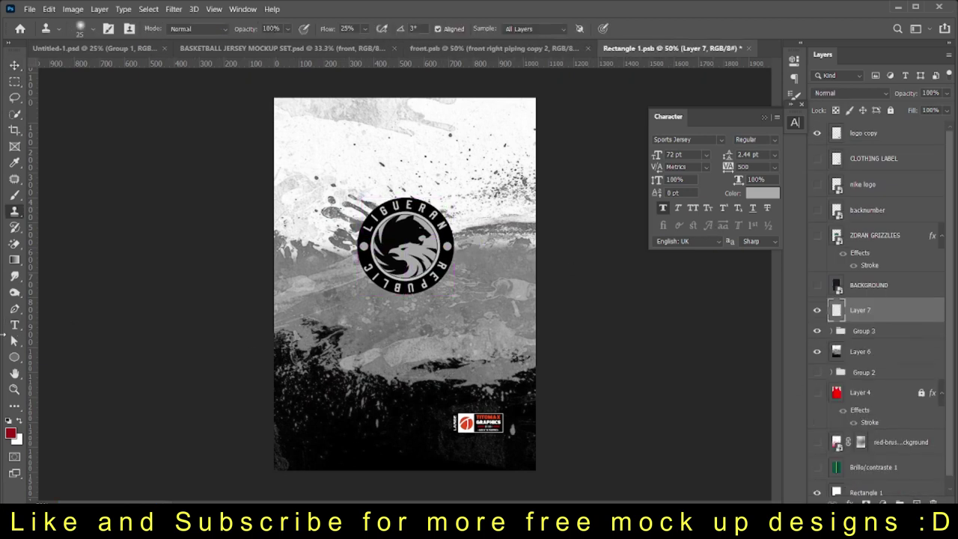
Start a text layer for the number 23 below the crest.
{"action": "key", "text": "t"}
{"action": "left_click", "coordinate": [393, 322]}
{"action": "key", "text": "BackSpace"}
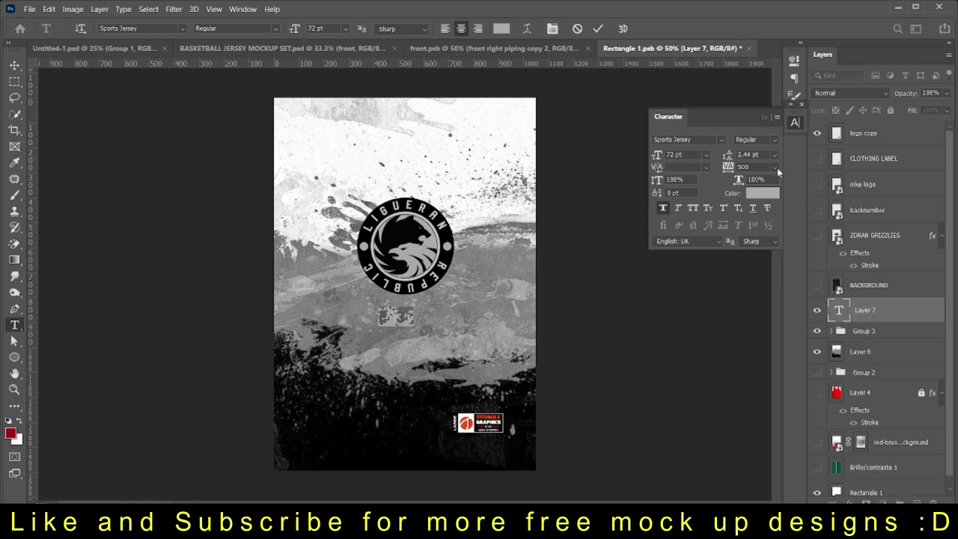
{"action": "left_click", "coordinate": [771, 194]}
{"action": "key", "text": "Escape"}
{"action": "key", "text": "ctrl+plus"}
{"action": "key", "text": "ctrl+t"}
{"action": "key", "text": "ctrl+t"}
{"action": "key", "text": "ctrl+t"}
{"action": "key", "text": "ctrl+Return"}
{"action": "key", "text": "ctrl+t"}
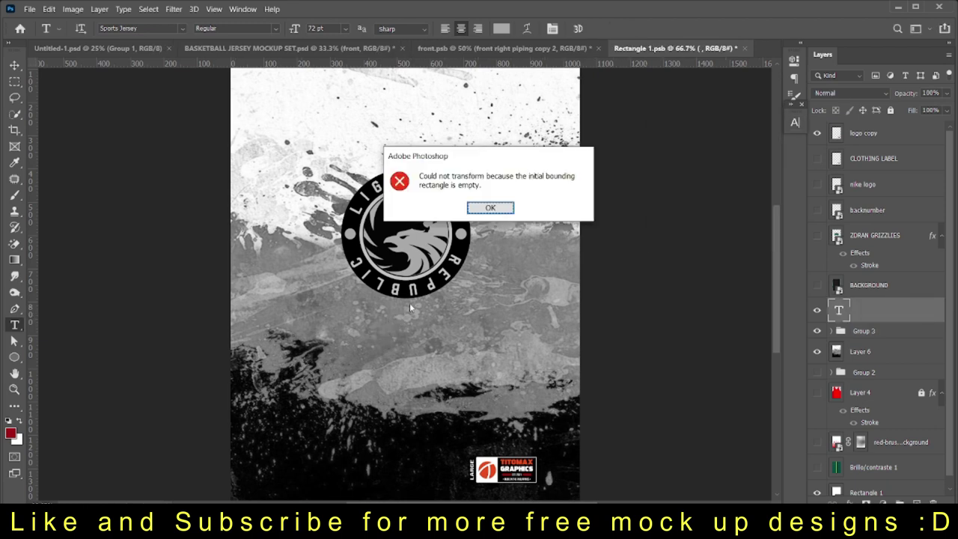
{"action": "key", "text": "Return"}
Commit the grey 23 and enlarge it into place below the crest.
{"action": "double_click", "coordinate": [838, 309]}
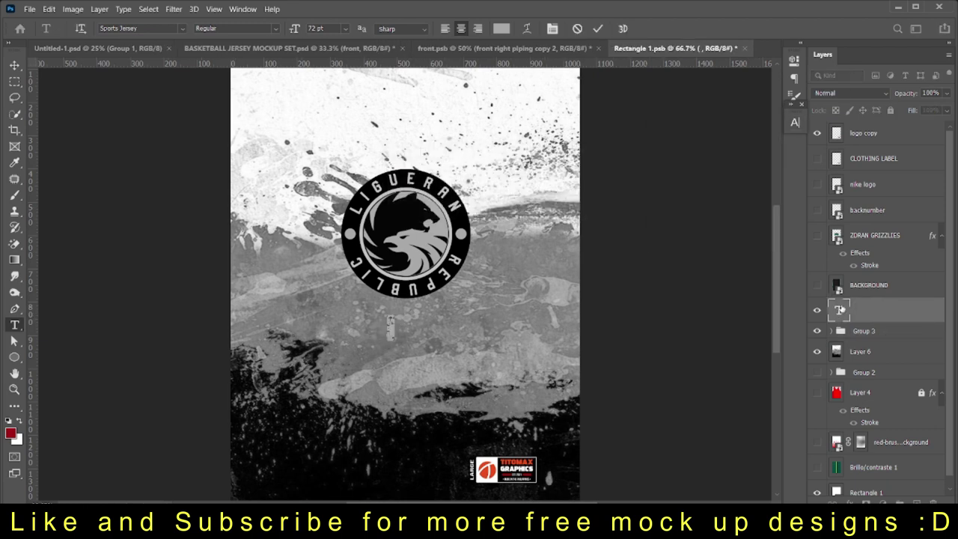
{"action": "left_click", "coordinate": [389, 328]}
{"action": "type", "text": "23"}
{"action": "key", "text": "ctrl+Return"}
{"action": "key", "text": "ctrl+t"}
{"action": "left_click_drag", "start_coordinate": [367, 303], "coordinate": [410, 345]}
{"action": "key", "text": "Return"}
Give the 23 a black stroke outline and enlarge it further.
{"action": "left_click", "coordinate": [853, 501]}
{"action": "left_click", "coordinate": [855, 412]}
{"action": "left_click", "coordinate": [629, 245]}
{"action": "left_click", "coordinate": [673, 487]}
{"action": "left_click", "coordinate": [908, 314]}
{"action": "left_click", "coordinate": [867, 134]}
{"action": "key", "text": "ctrl+t"}
{"action": "mouse_move", "coordinate": [442, 304]}
{"action": "left_mouse_down"}
{"action": "mouse_move", "coordinate": [449, 300]}
{"action": "mouse_move", "coordinate": [437, 340]}
{"action": "left_mouse_up"}
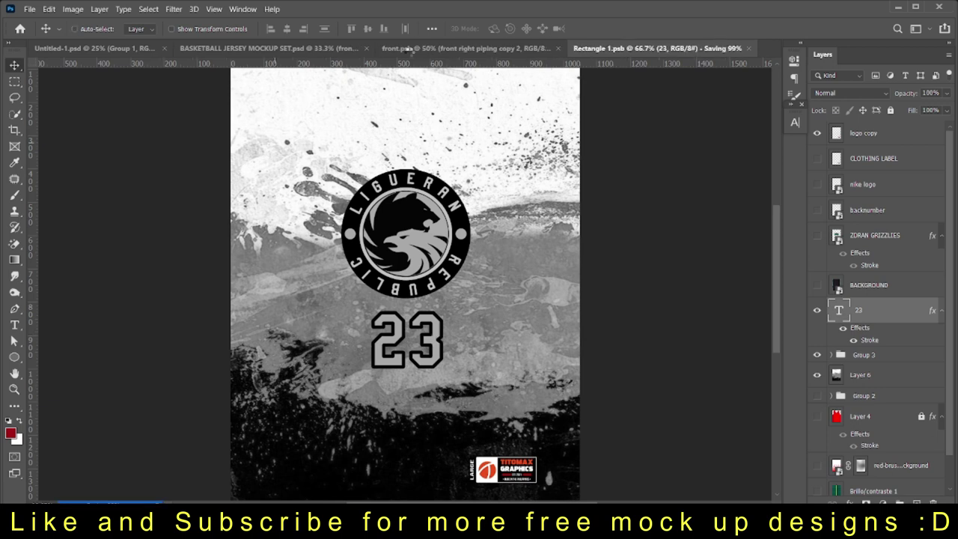
{"action": "left_click", "coordinate": [451, 48]}
Bring the NBA logo from Untitled-1 and place it small at the upper left.
{"action": "left_click", "coordinate": [674, 48]}
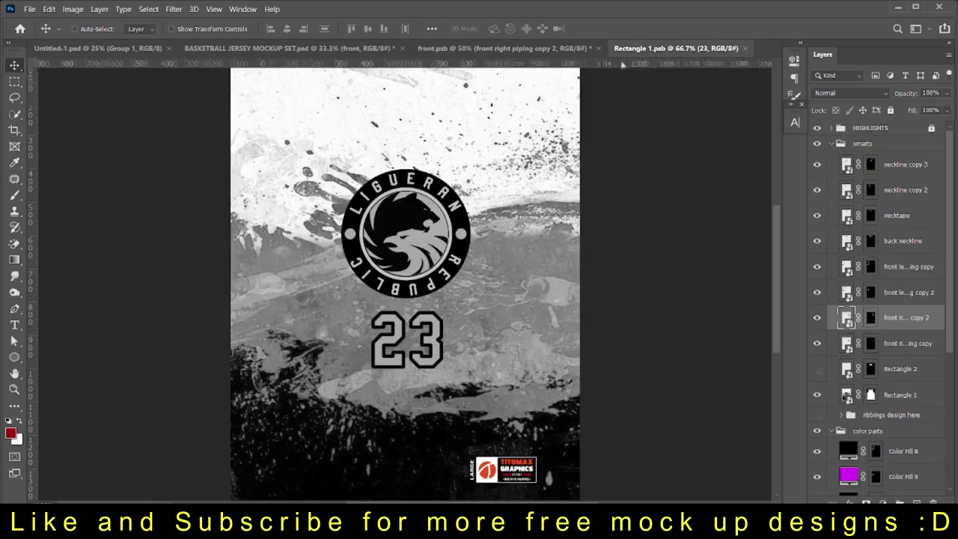
{"action": "left_click", "coordinate": [902, 356]}
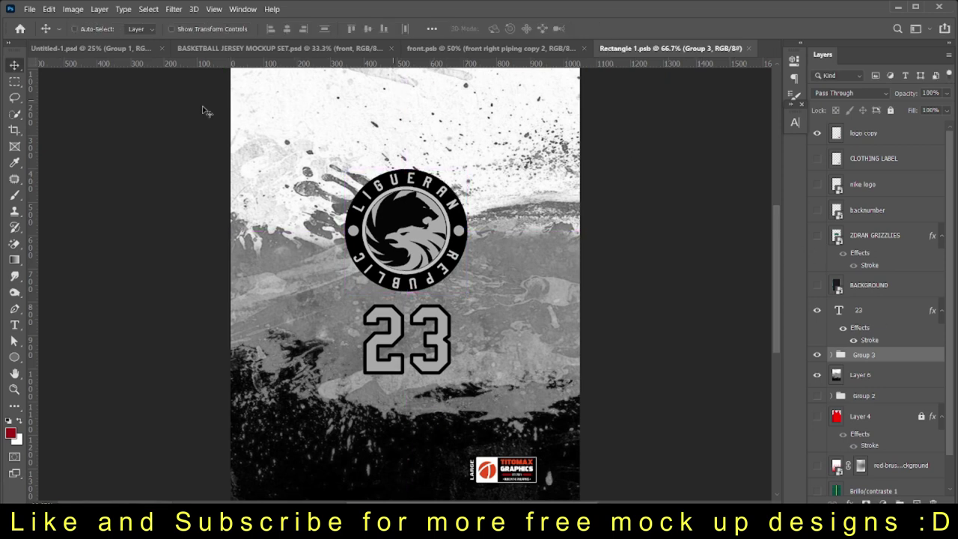
{"action": "left_click", "coordinate": [90, 48]}
{"action": "left_click", "coordinate": [333, 120], "text": "ctrl"}
{"action": "mouse_move", "coordinate": [333, 120]}
{"action": "left_mouse_down"}
{"action": "mouse_move", "coordinate": [407, 283]}
{"action": "mouse_move", "coordinate": [321, 123]}
{"action": "left_mouse_up"}
{"action": "key", "text": "ctrl+t"}
{"action": "left_click_drag", "start_coordinate": [350, 171], "coordinate": [341, 153]}
{"action": "key", "text": "Return"}
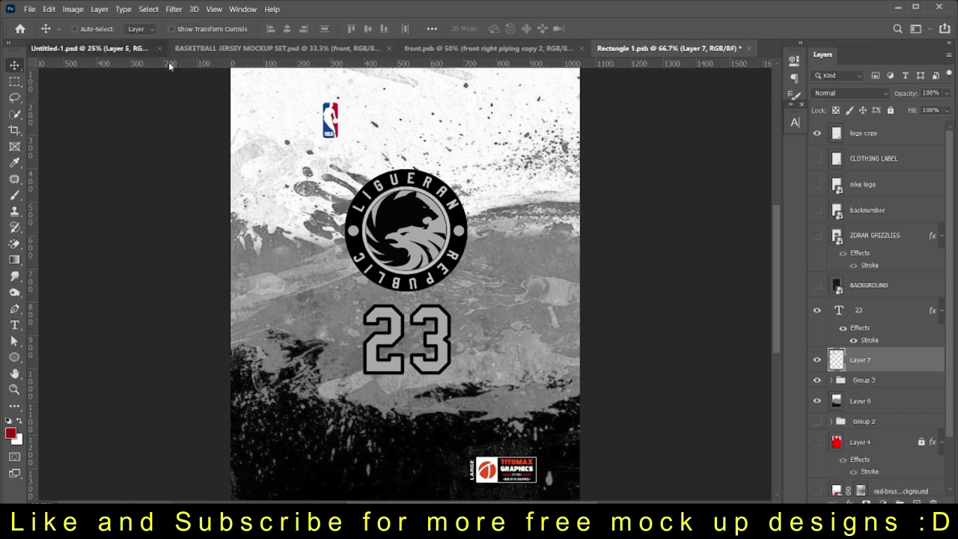
Bring the Adidas logo in, shrink it, and place it at the upper right.
{"action": "left_click", "coordinate": [90, 48]}
{"action": "left_click_drag", "start_coordinate": [470, 123], "coordinate": [408, 283]}
{"action": "key", "text": "ctrl+t"}
{"action": "mouse_move", "coordinate": [461, 247]}
{"action": "left_mouse_down"}
{"action": "mouse_move", "coordinate": [404, 277]}
{"action": "mouse_move", "coordinate": [348, 138]}
{"action": "mouse_move", "coordinate": [499, 142]}
{"action": "left_mouse_up"}
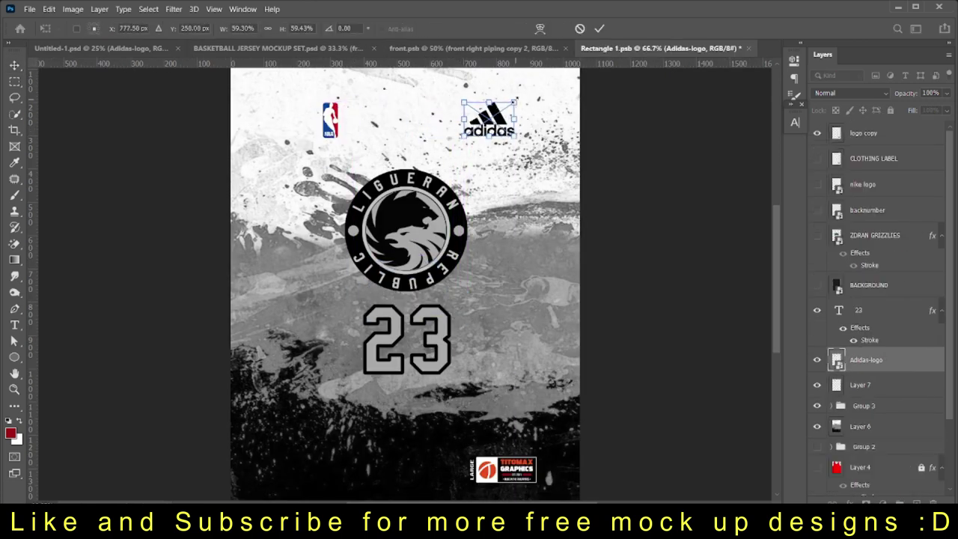
{"action": "key", "text": "Return"}
Save the splash design and check both logos on the jersey front.
{"action": "left_click", "coordinate": [883, 384], "text": "shift"}
{"action": "key", "text": "ctrl+s"}
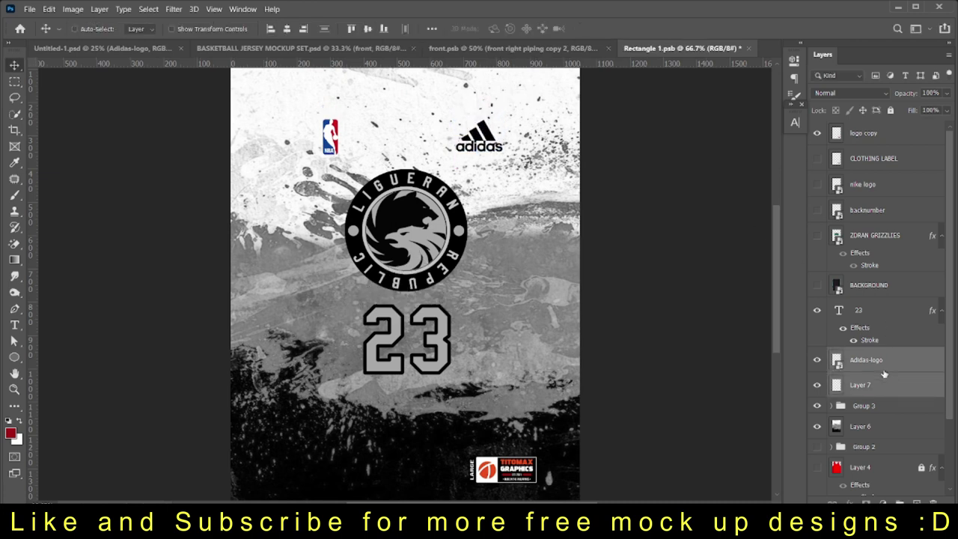
{"action": "left_click", "coordinate": [491, 49]}
{"action": "left_click", "coordinate": [681, 48]}
{"action": "left_click", "coordinate": [883, 353]}
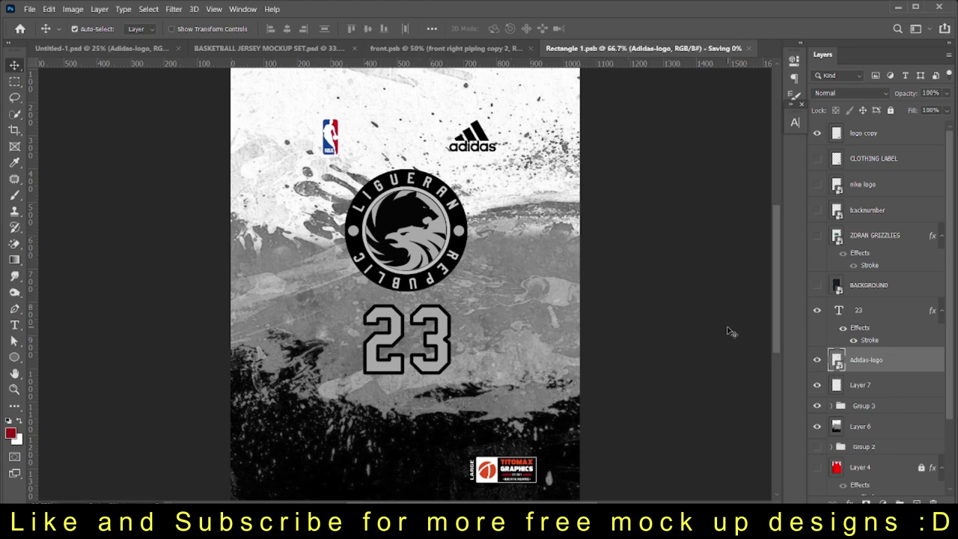
{"action": "left_click", "coordinate": [456, 49]}
Zoom in and out to inspect the 23 on the jersey front.
{"action": "key", "text": "ctrl+plus"}
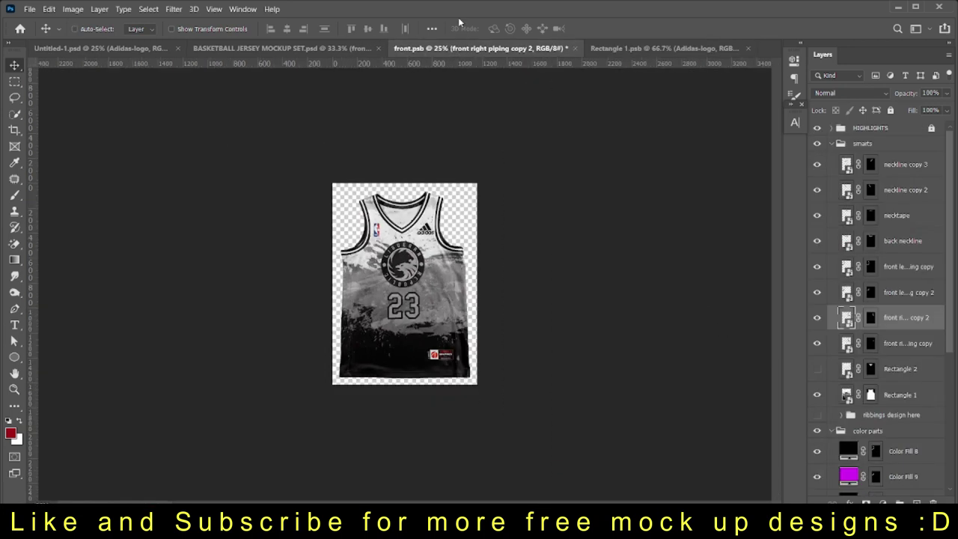
{"action": "key", "text": "ctrl+plus"}
{"action": "key", "text": "ctrl+plus"}
{"action": "key", "text": "ctrl+minus"}
{"action": "key", "text": "ctrl+minus"}
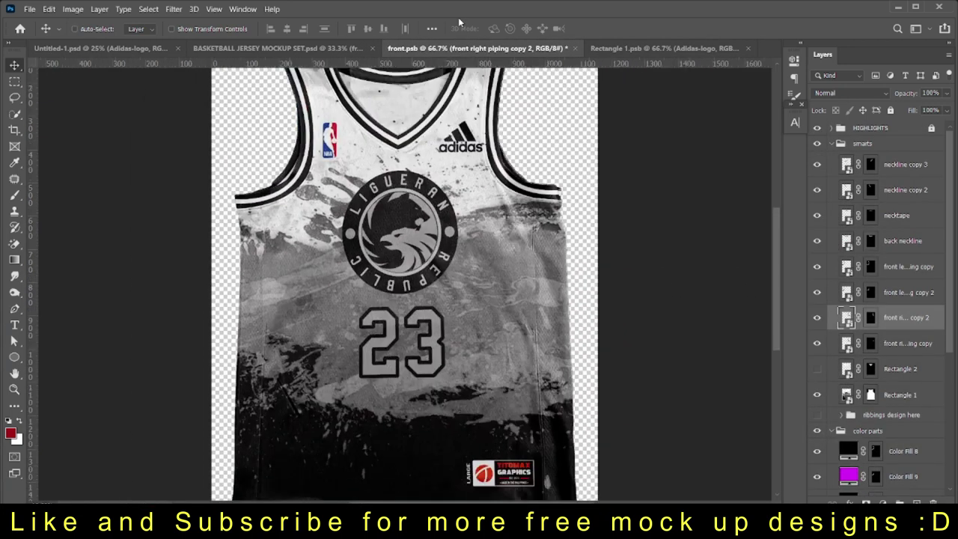
{"action": "key", "text": "ctrl+minus"}
{"action": "key", "text": "ctrl+plus"}
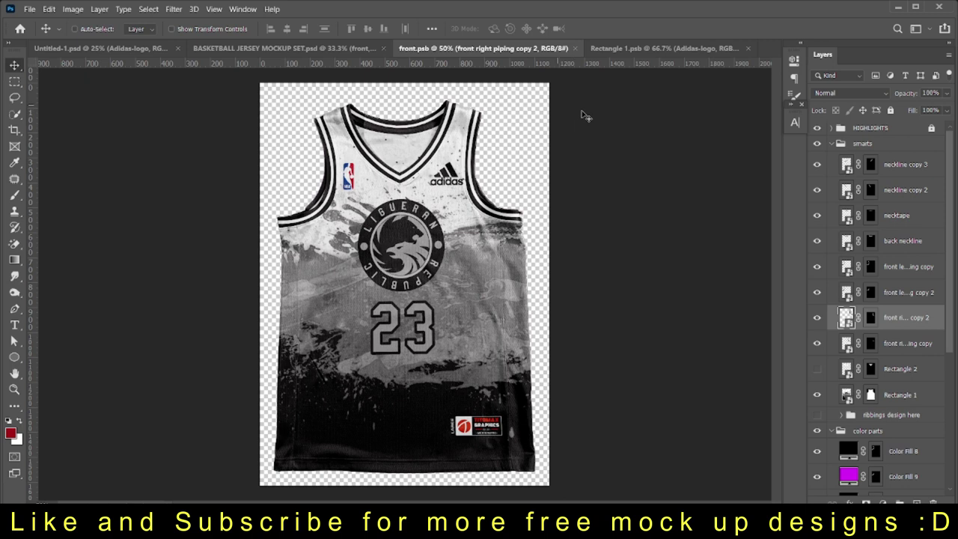
Scale the 23 down to 78.5% and save the splash design.
{"action": "left_click", "coordinate": [664, 48]}
{"action": "left_click", "coordinate": [419, 330], "text": "ctrl"}
{"action": "key", "text": "ctrl+t"}
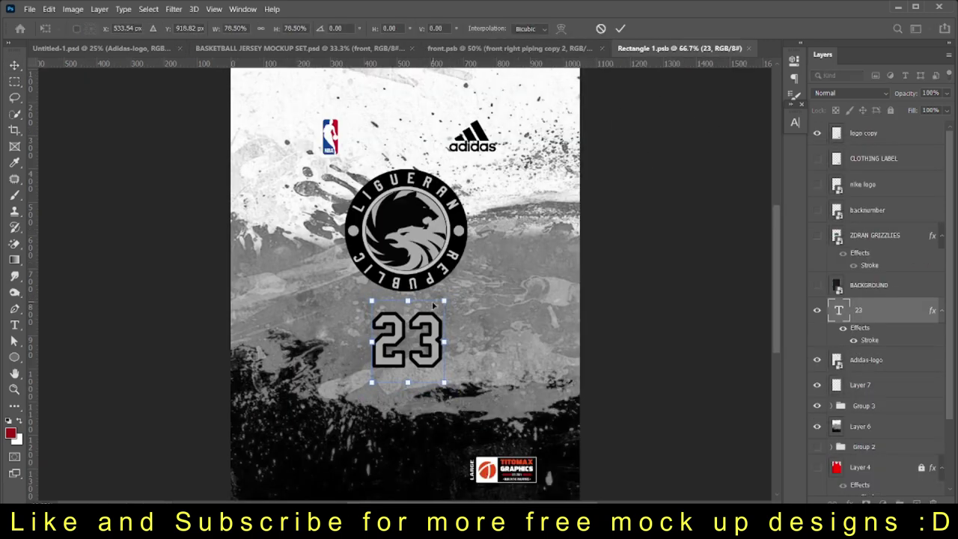
{"action": "key", "text": "Return"}
{"action": "key", "text": "ctrl+s"}
Check the smaller 23 on the jersey and return to the full mockup set.
{"action": "left_click", "coordinate": [508, 48]}
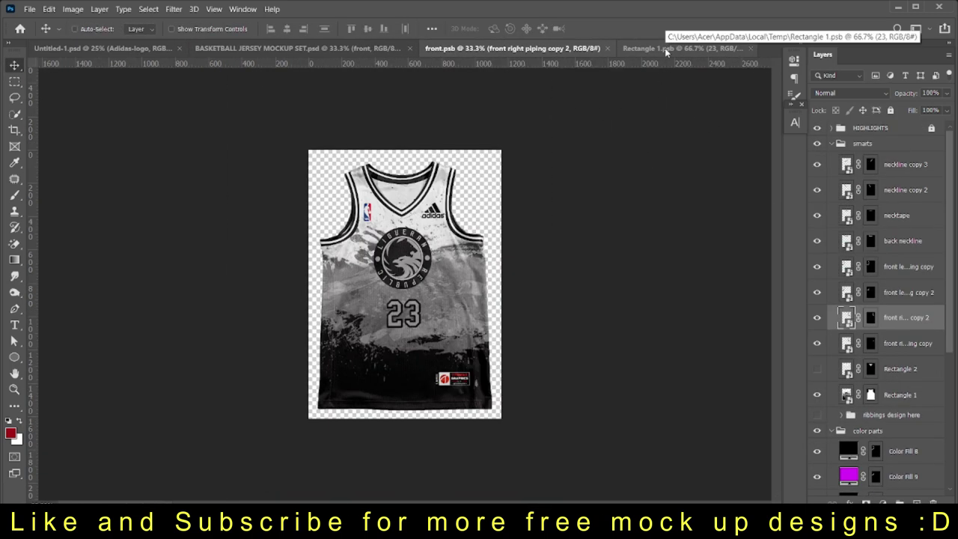
{"action": "key", "text": "ctrl+plus"}
{"action": "key", "text": "ctrl+minus"}
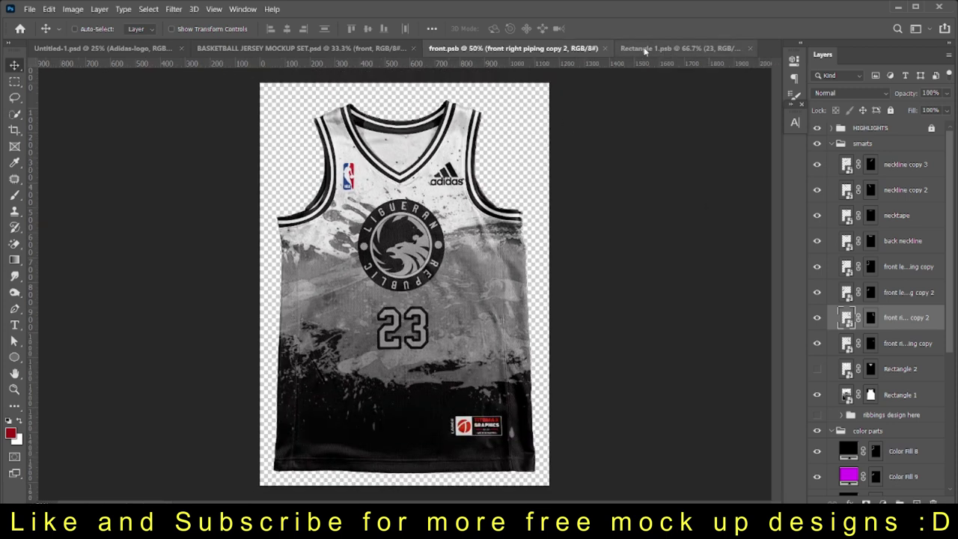
{"action": "left_click", "coordinate": [644, 49]}
{"action": "left_click", "coordinate": [329, 54]}
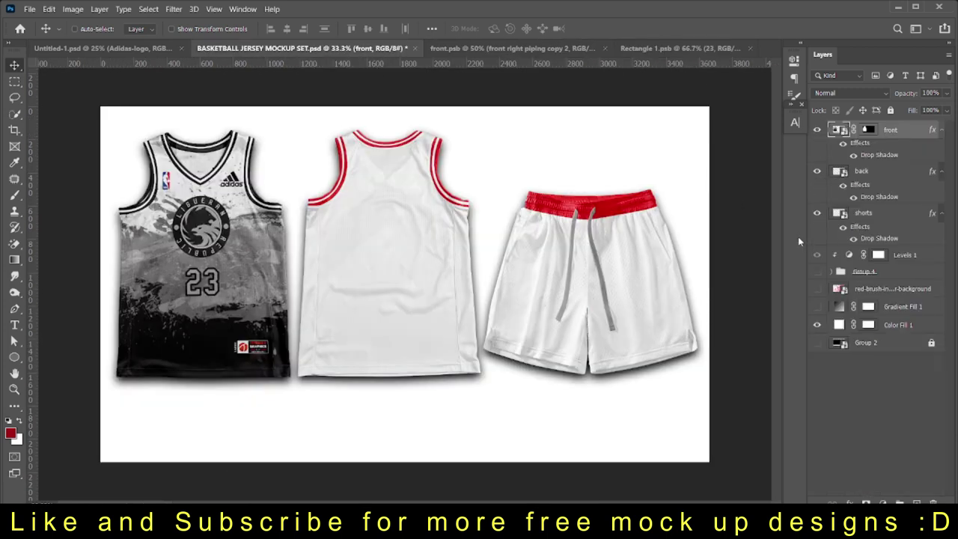
Open the back jersey and convert its neckline stripe to black and white.
{"action": "left_click", "coordinate": [838, 174]}
{"action": "double_click", "coordinate": [838, 172]}
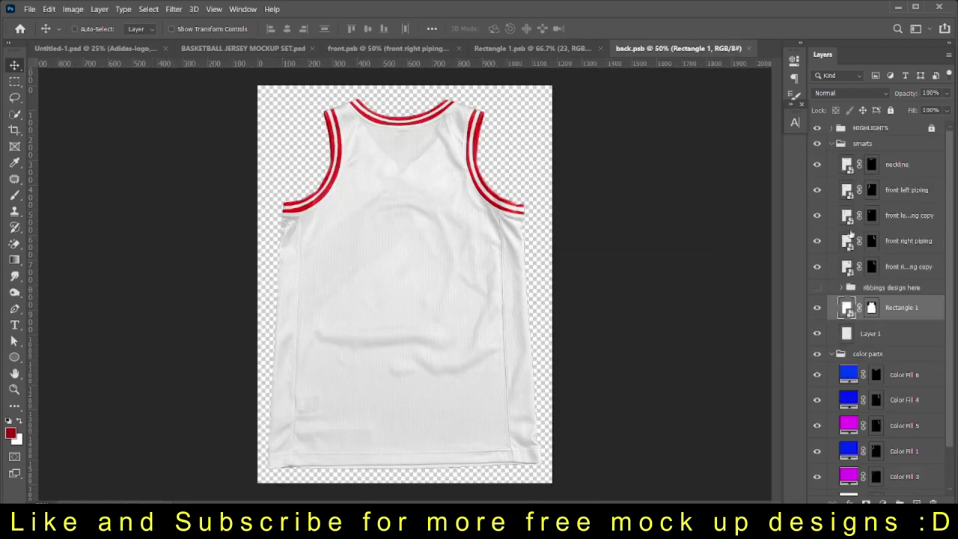
{"action": "double_click", "coordinate": [840, 308]}
{"action": "left_click", "coordinate": [832, 168]}
{"action": "key", "text": "ctrl+alt+shift+b"}
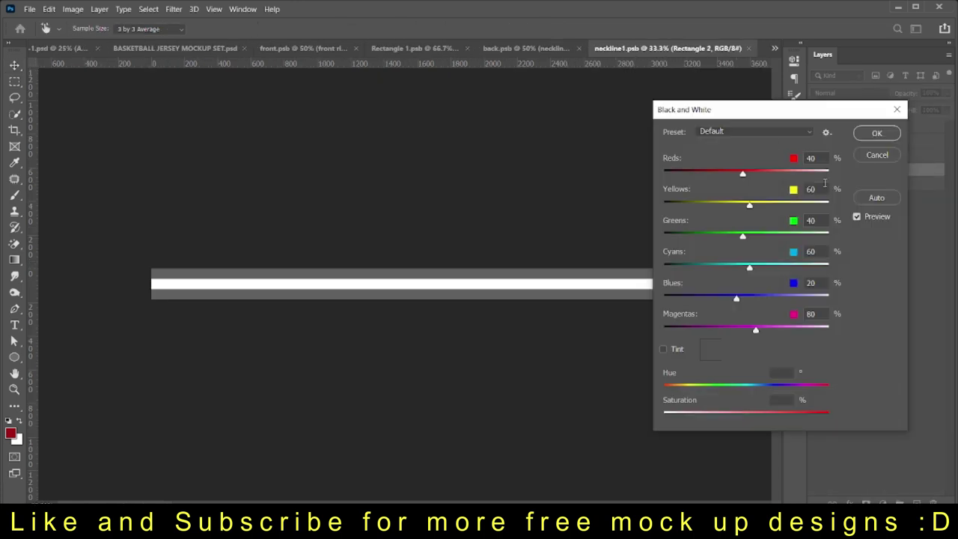
{"action": "key", "text": "Return"}
{"action": "key", "text": "ctrl+s"}
{"action": "key", "text": "ctrl+w"}
Convert the back left piping stripe to black and white with Maximum Black.
{"action": "double_click", "coordinate": [846, 190]}
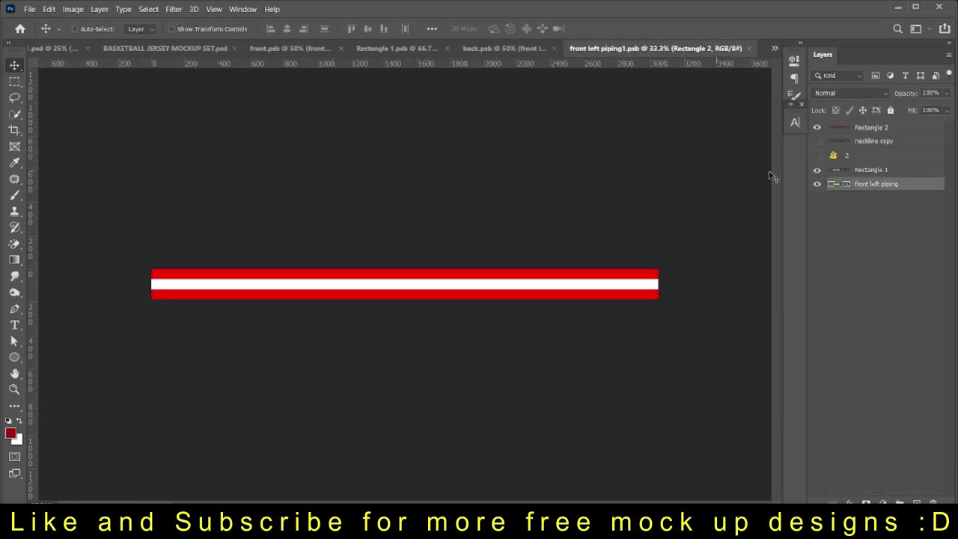
{"action": "key", "text": "ctrl+alt+shift+b"}
{"action": "left_click", "coordinate": [737, 130]}
{"action": "left_click", "coordinate": [706, 246]}
{"action": "key", "text": "Return"}
{"action": "key", "text": "ctrl+s"}
{"action": "key", "text": "ctrl+w"}
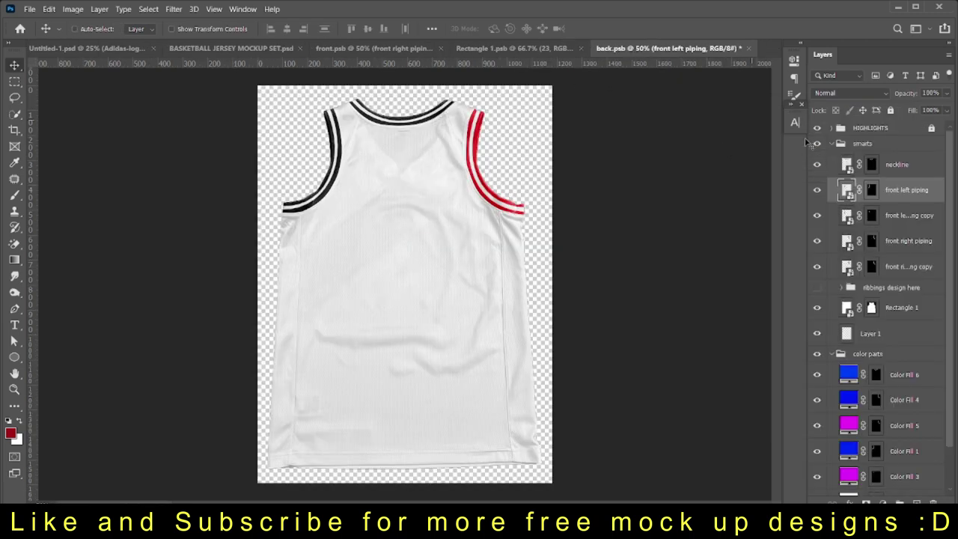
Convert the back right piping stripe with Maximum Black, then open the Rectangle 11 design.
{"action": "double_click", "coordinate": [845, 241]}
{"action": "key", "text": "ctrl+alt+shift+b"}
{"action": "left_click", "coordinate": [738, 130]}
{"action": "left_click", "coordinate": [744, 247]}
{"action": "key", "text": "Return"}
{"action": "key", "text": "ctrl+s"}
{"action": "key", "text": "ctrl+w"}
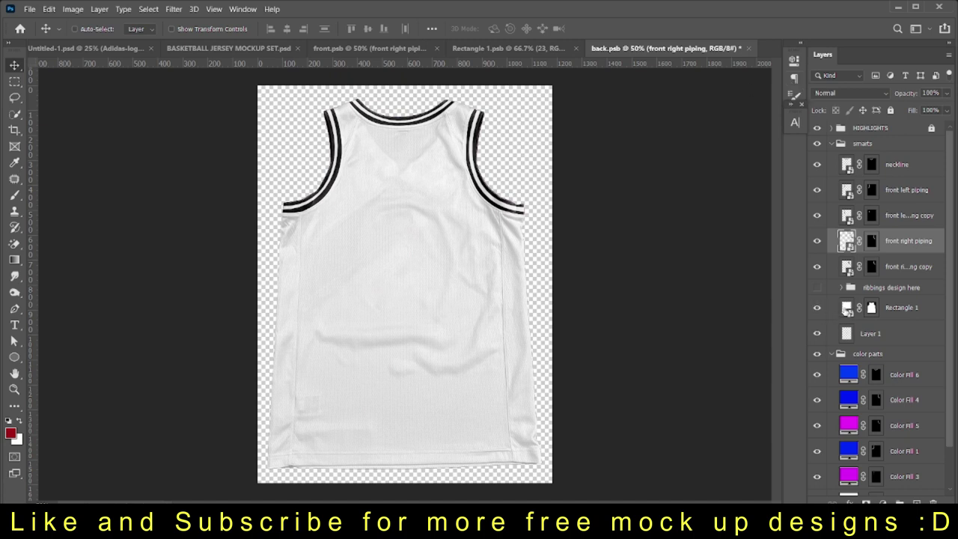
{"action": "double_click", "coordinate": [846, 307]}
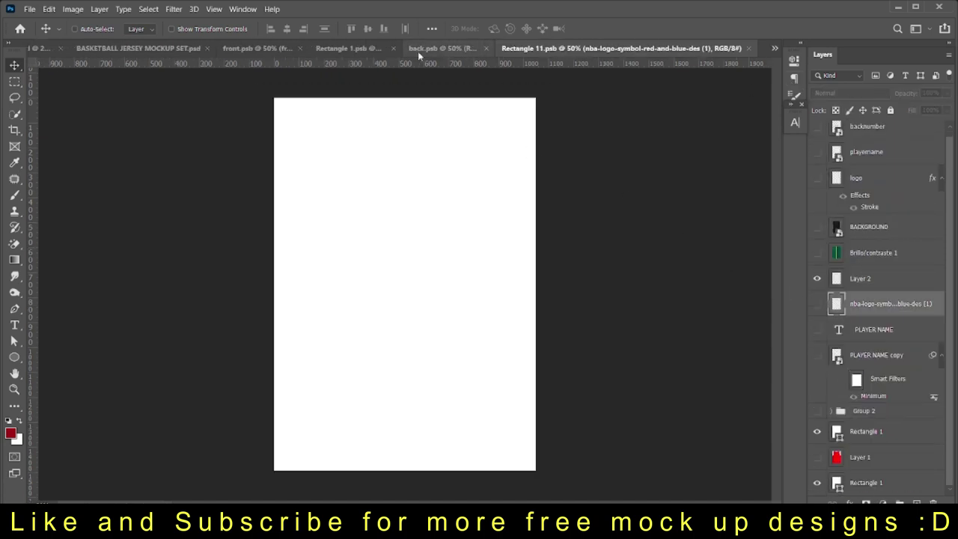
Copy the splash texture from Rectangle 1 into the back design and flip it horizontally.
{"action": "left_click", "coordinate": [348, 48]}
{"action": "left_click", "coordinate": [868, 420]}
{"action": "key", "text": "c"}
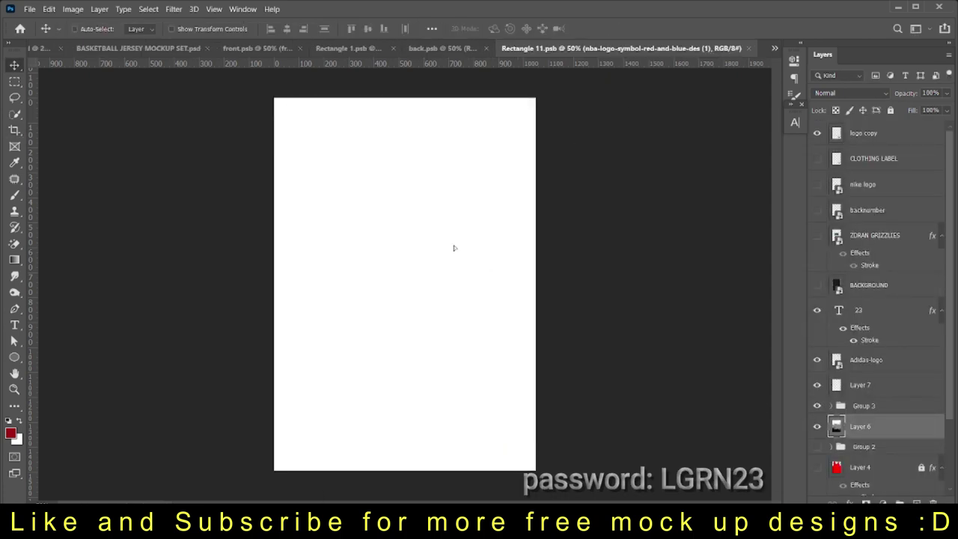
{"action": "left_click_drag", "start_coordinate": [876, 427], "coordinate": [430, 263]}
{"action": "key", "text": "ctrl+t"}
{"action": "right_click", "coordinate": [457, 479]}
{"action": "left_click", "coordinate": [523, 474]}
{"action": "key", "text": "ctrl+s"}
{"action": "key", "text": "Return"}
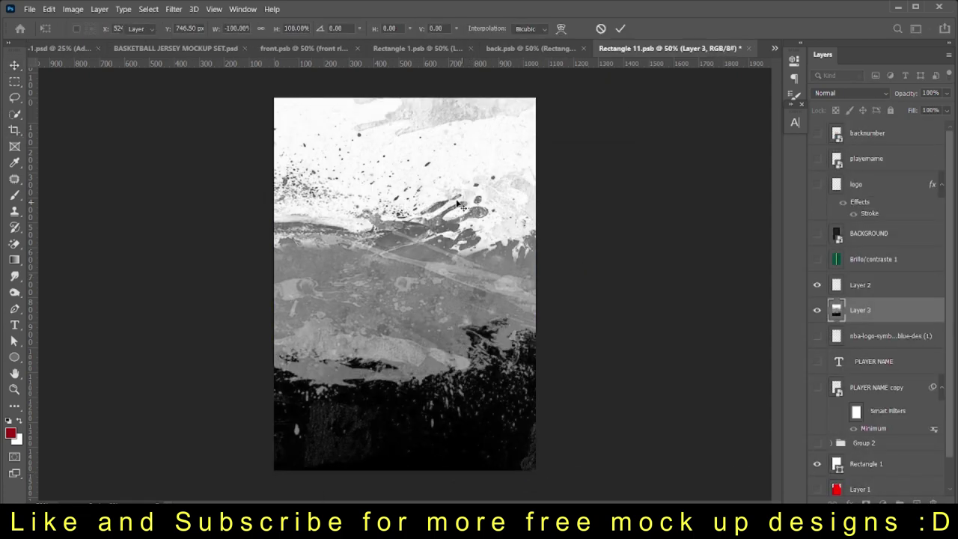
Enlarge the 23 to match the orange 77 back number.
{"action": "left_click", "coordinate": [438, 48]}
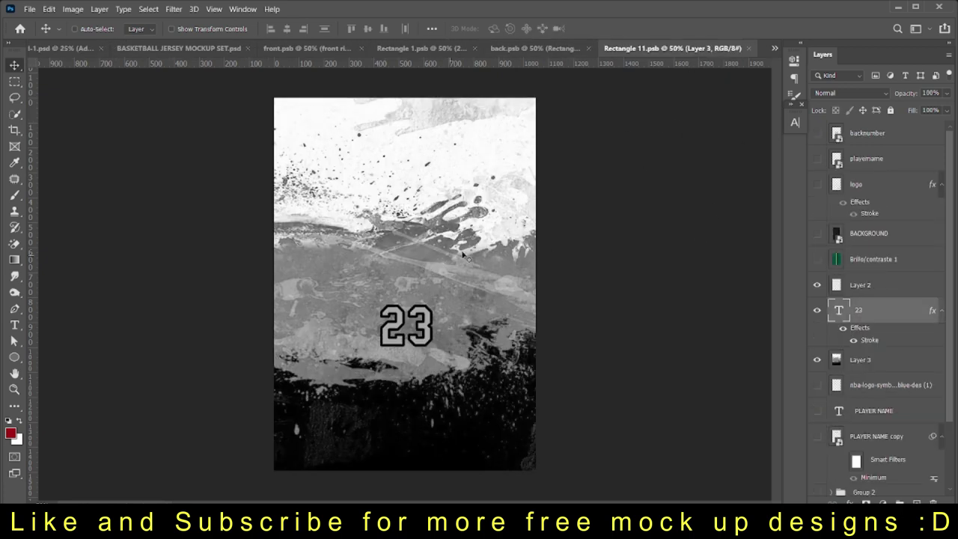
{"action": "left_click", "coordinate": [817, 134]}
{"action": "key", "text": "ctrl+t"}
{"action": "left_click_drag", "start_coordinate": [430, 261], "coordinate": [464, 224]}
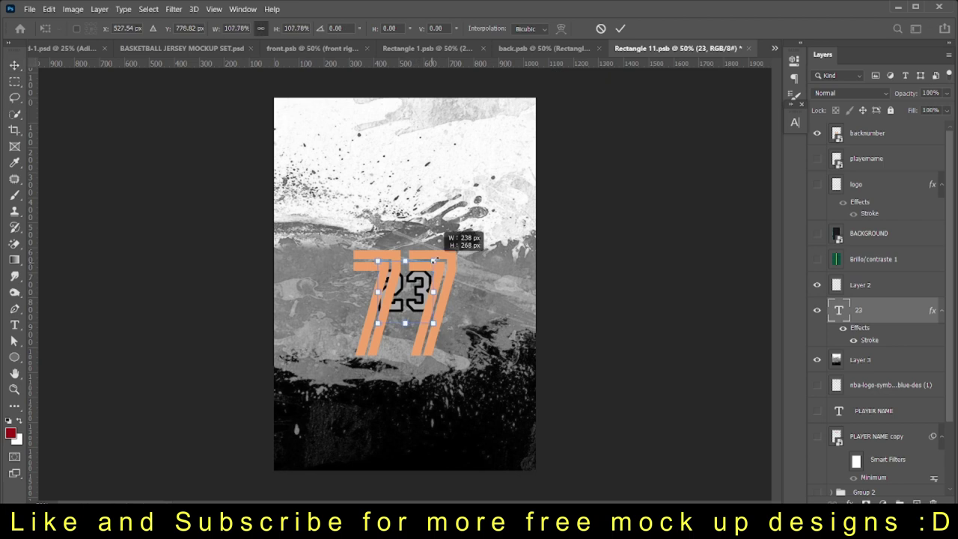
{"action": "key", "text": "Return"}
Apply stroke and black colour overlay styles to the JAMES name layer and reposition it.
{"action": "key", "text": "b"}
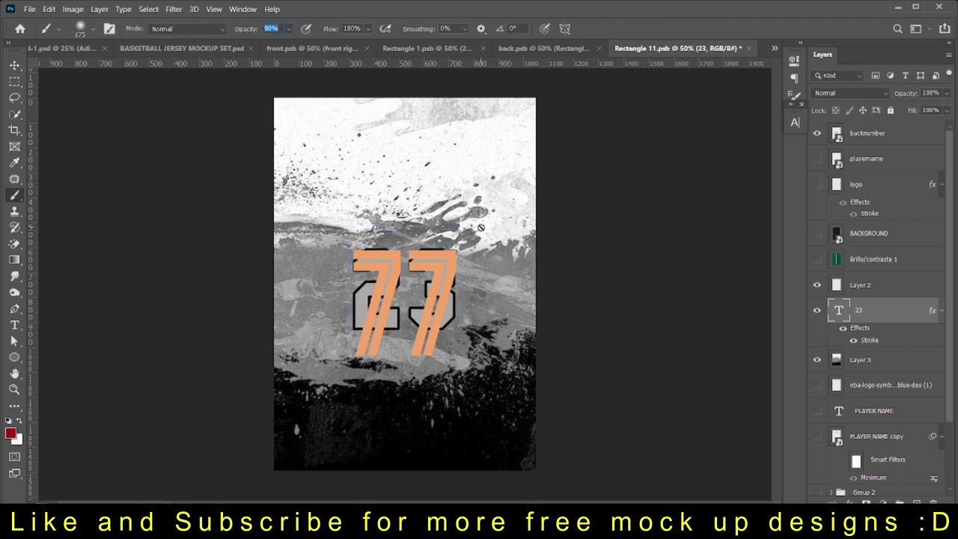
{"action": "key", "text": "v"}
{"action": "left_click", "coordinate": [817, 133]}
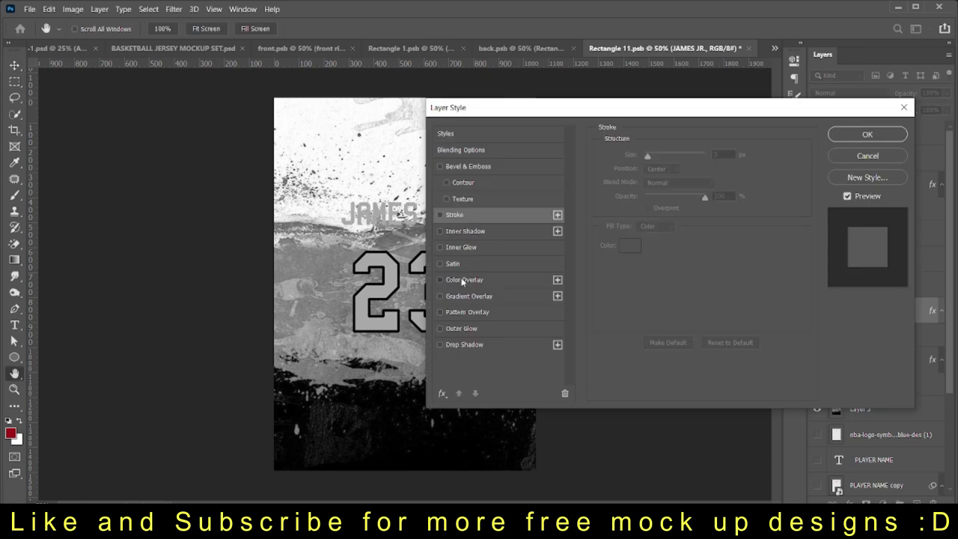
{"action": "left_click", "coordinate": [464, 280]}
{"action": "left_click", "coordinate": [467, 217]}
{"action": "left_click", "coordinate": [854, 135]}
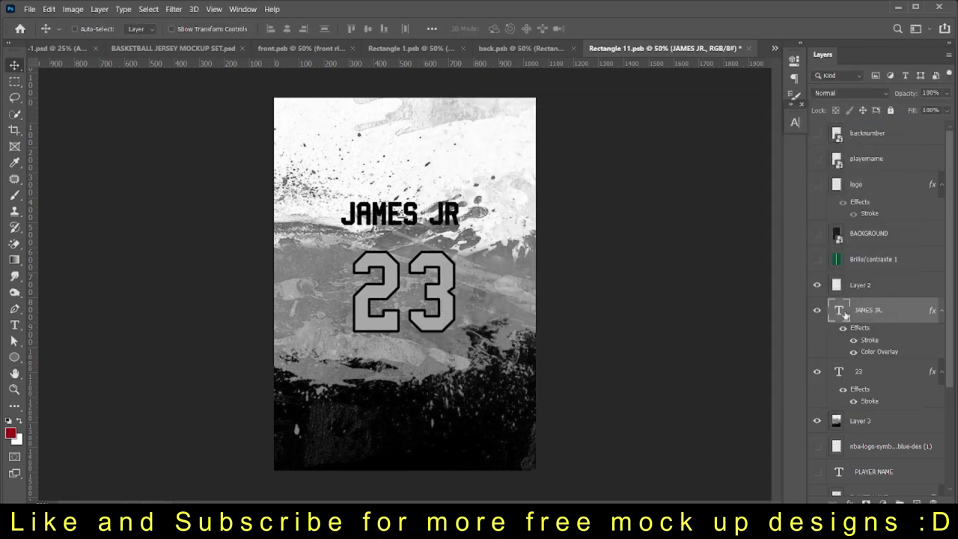
{"action": "double_click", "coordinate": [838, 309]}
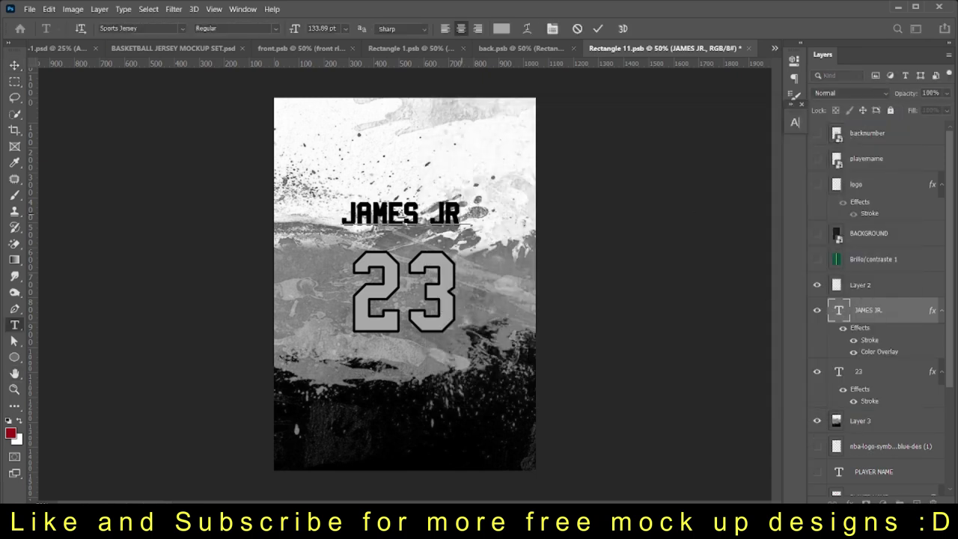
{"action": "left_click", "coordinate": [853, 353]}
{"action": "key", "text": "ctrl+t"}
{"action": "key", "text": "Return"}
Try an arc warp and rotation on the name, undo to keep it straight, and open the Character panel.
{"action": "key", "text": "t"}
{"action": "left_click", "coordinate": [549, 29]}
{"action": "left_click", "coordinate": [461, 214]}
{"action": "left_click", "coordinate": [677, 223]}
{"action": "left_click", "coordinate": [659, 241]}
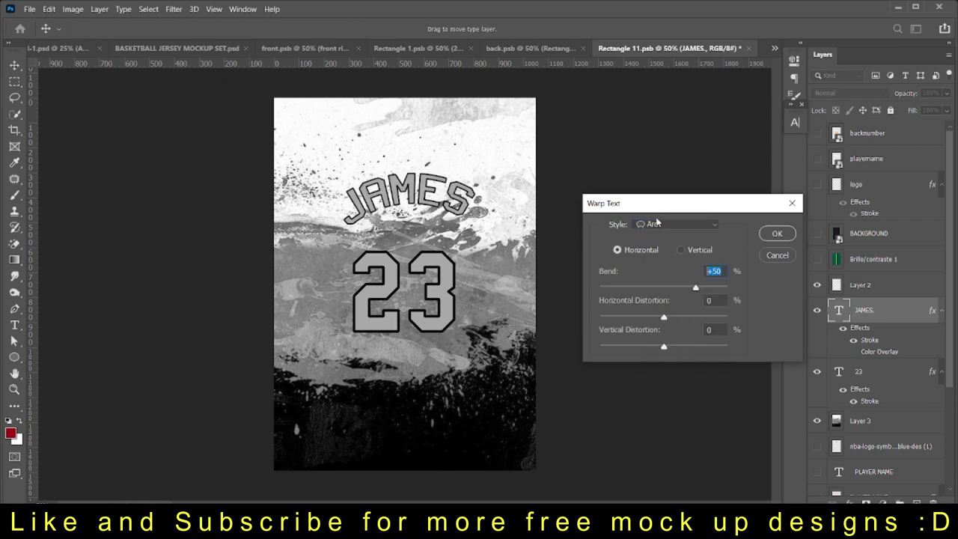
{"action": "key", "text": "Return"}
{"action": "key", "text": "ctrl+t"}
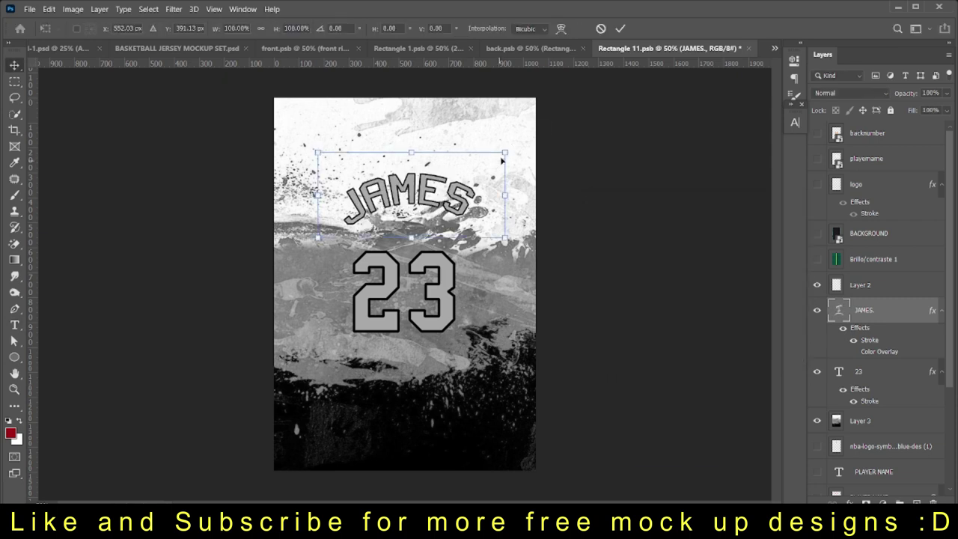
{"action": "left_click_drag", "start_coordinate": [483, 180], "coordinate": [477, 197]}
{"action": "key", "text": "Escape"}
{"action": "key", "text": "ctrl+z"}
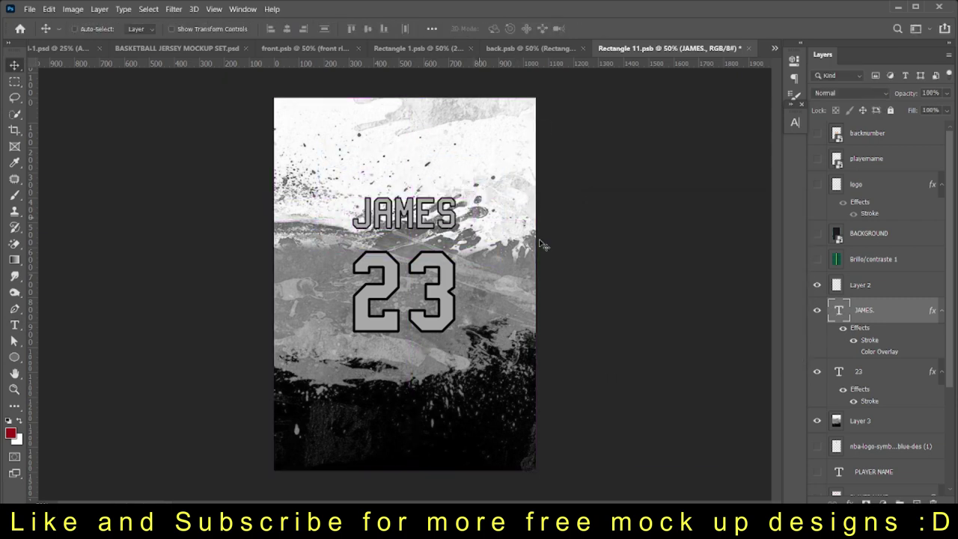
{"action": "left_click", "coordinate": [794, 122]}
Try the Subspace font and extend the name text to JAMES jr.
{"action": "left_click", "coordinate": [712, 140]}
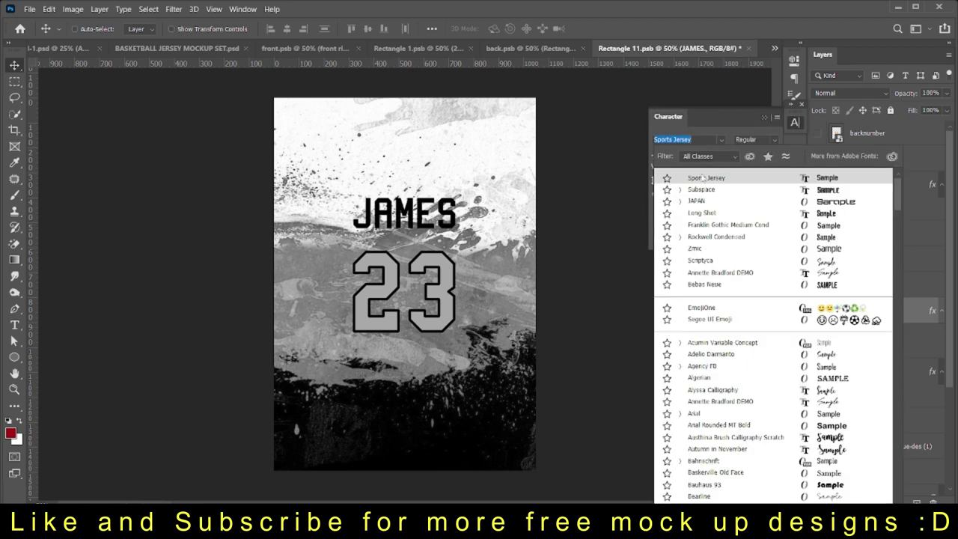
{"action": "left_click", "coordinate": [704, 190]}
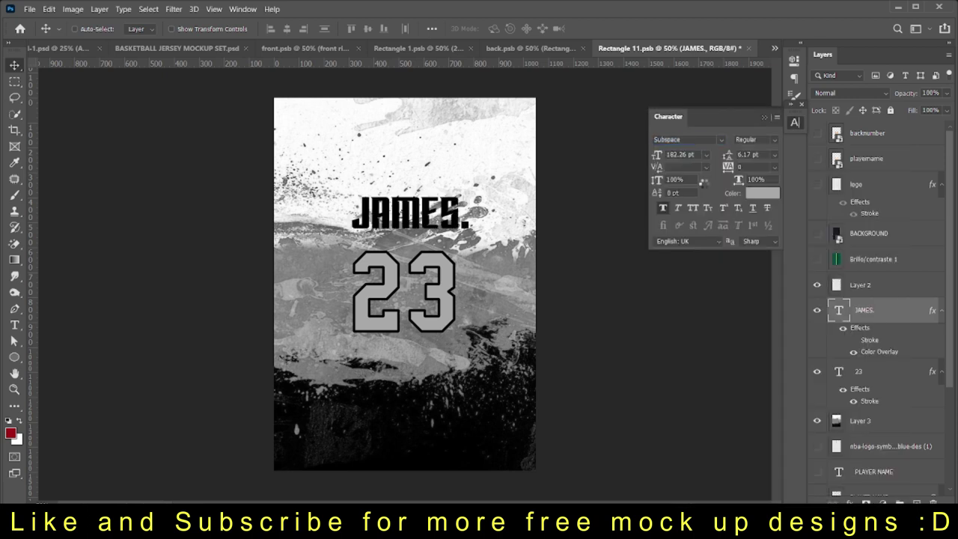
{"action": "double_click", "coordinate": [465, 215]}
{"action": "type", "text": "r."}
{"action": "key", "text": "ctrl+a"}
Shrink the name to about 80%.
{"action": "key", "text": "ctrl+Return"}
{"action": "key", "text": "ctrl+t"}
{"action": "left_click_drag", "start_coordinate": [497, 190], "coordinate": [478, 197]}
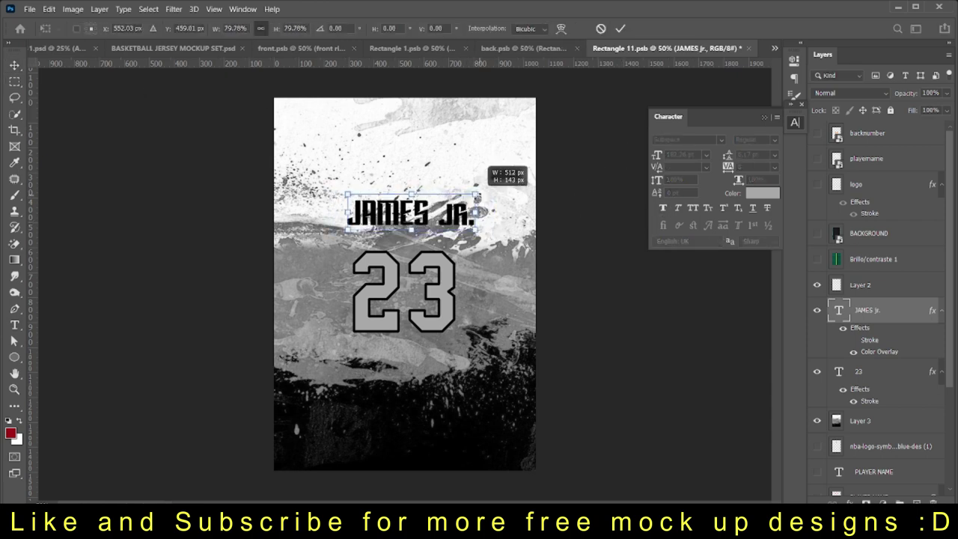
{"action": "key", "text": "Return"}
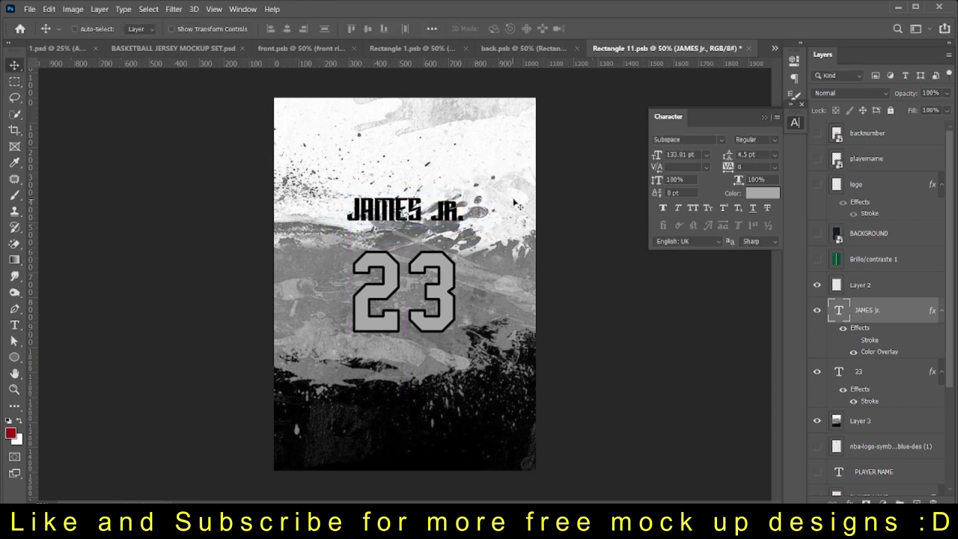
Set the name's font to Sports Jersey by searching 'sports' in the font list.
{"action": "left_click", "coordinate": [721, 140]}
{"action": "key", "text": "Down"}
{"action": "key", "text": "Down"}
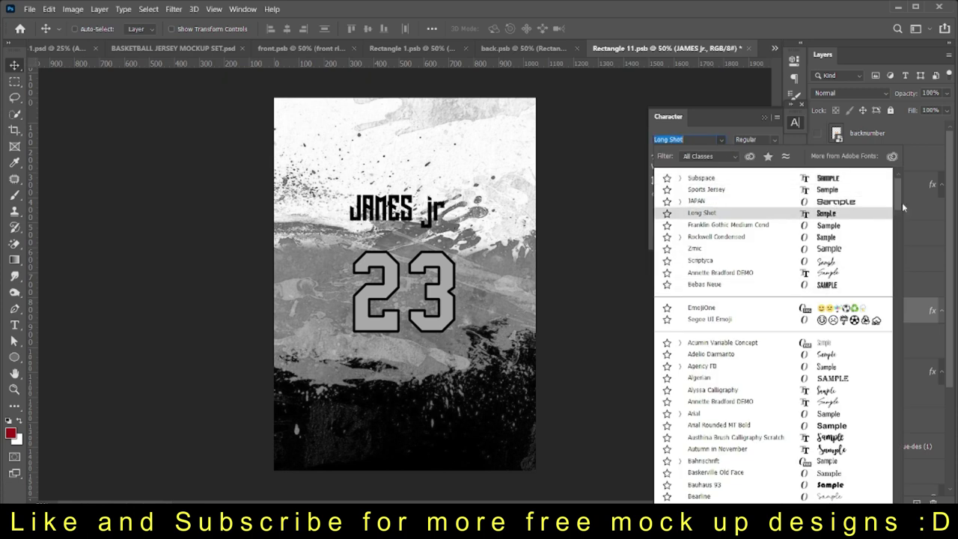
{"action": "left_click_drag", "start_coordinate": [898, 202], "coordinate": [910, 254]}
{"action": "scroll", "coordinate": [910, 258], "scroll_direction": "down", "scroll_amount": 5}
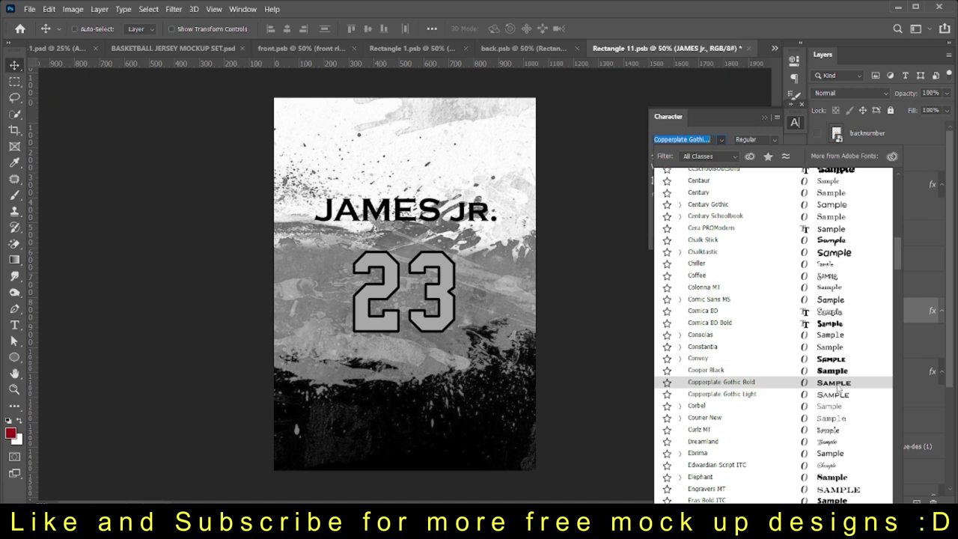
{"action": "type", "text": "sports"}
{"action": "key", "text": "Return"}
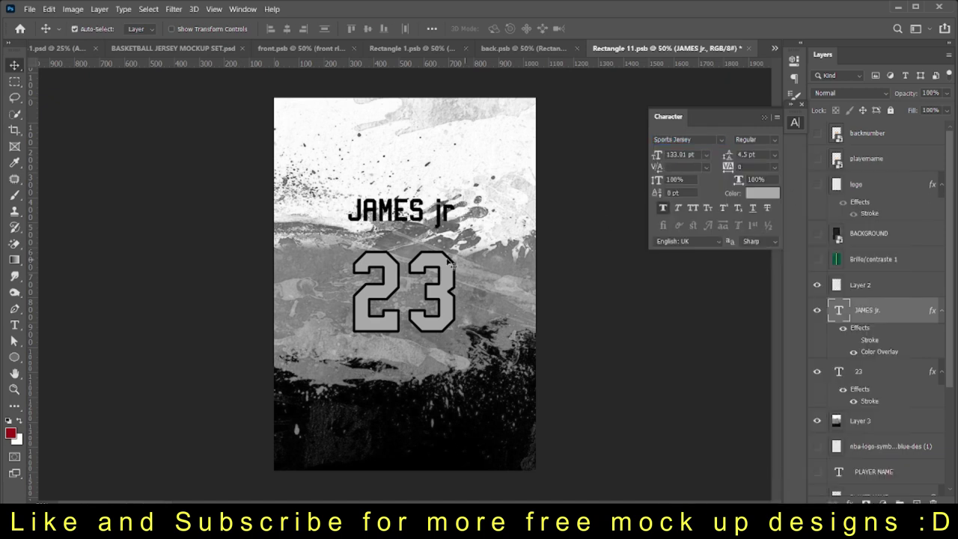
{"action": "key", "text": "z"}
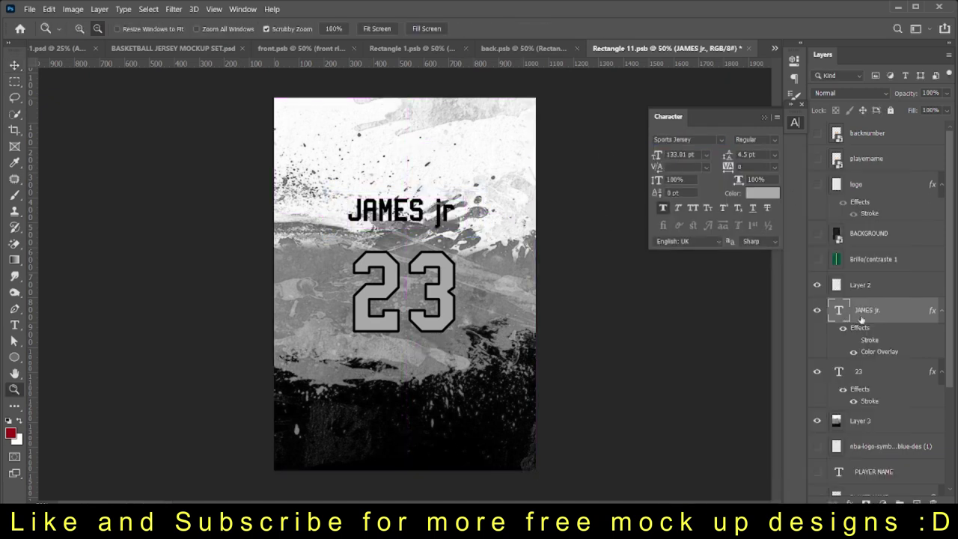
{"action": "key", "text": "v"}
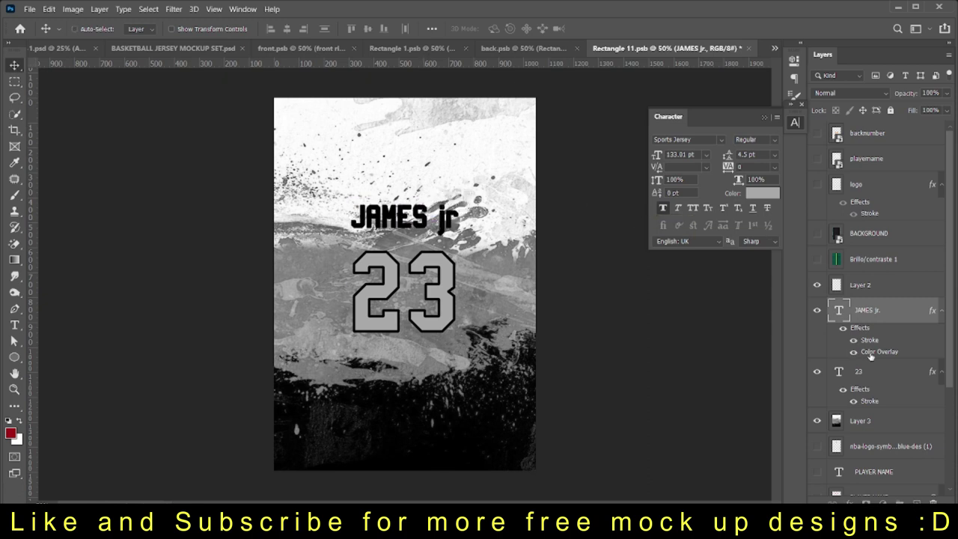
Give JAMES jr an Outside 16 px stroke, then drag the logo onto the back design.
{"action": "double_click", "coordinate": [870, 352]}
{"action": "left_click", "coordinate": [727, 159]}
{"action": "left_click", "coordinate": [882, 286]}
{"action": "left_click", "coordinate": [455, 215]}
{"action": "left_click", "coordinate": [661, 168]}
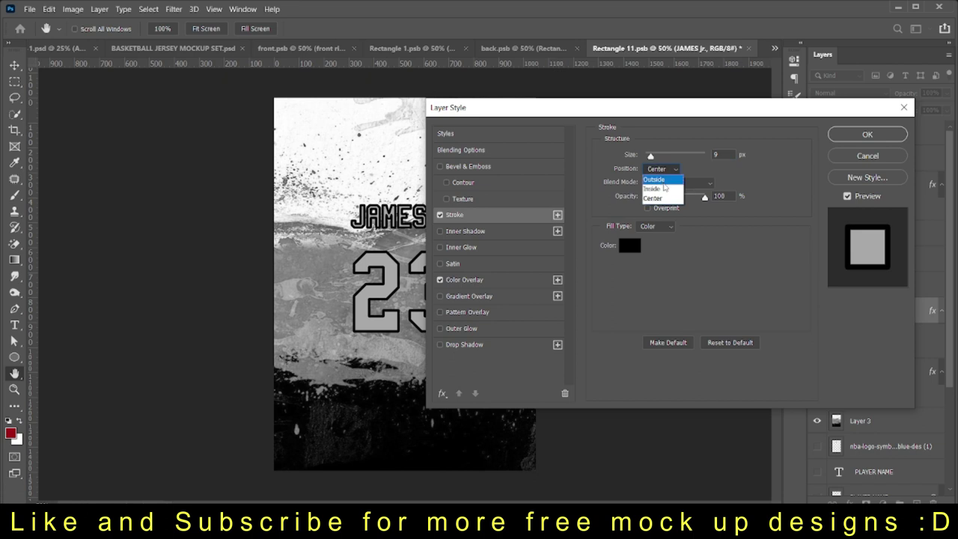
{"action": "left_click_drag", "start_coordinate": [651, 156], "coordinate": [654, 156]}
{"action": "left_click_drag", "start_coordinate": [642, 110], "coordinate": [666, 121]}
{"action": "left_click", "coordinate": [695, 170]}
{"action": "key", "text": "Return"}
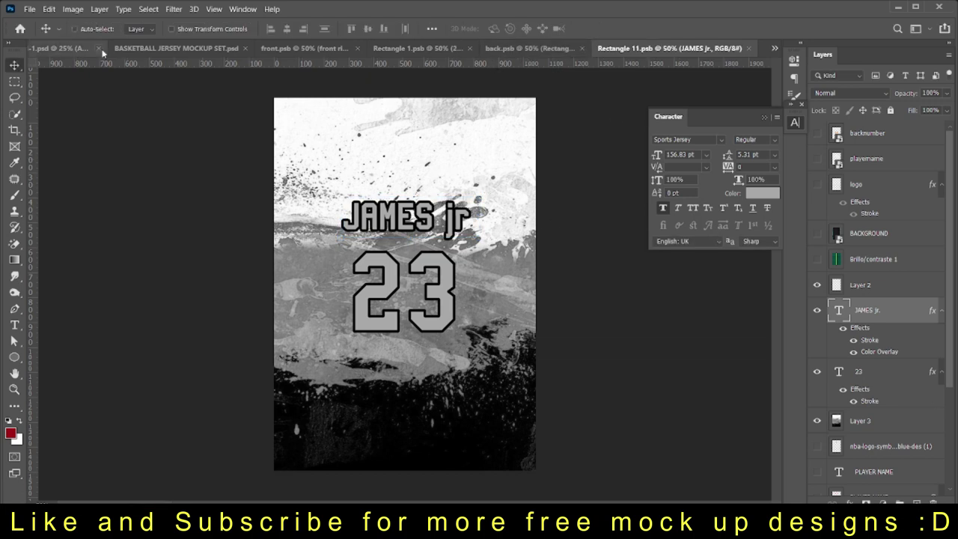
{"action": "left_click", "coordinate": [60, 48]}
{"action": "mouse_move", "coordinate": [396, 202]}
{"action": "left_mouse_down"}
{"action": "mouse_move", "coordinate": [404, 283]}
{"action": "mouse_move", "coordinate": [400, 137]}
{"action": "left_mouse_up"}
Place the logo, make it grayscale with a Black & White preset, and save the back design.
{"action": "key", "text": "Return"}
{"action": "key", "text": "ctrl+b"}
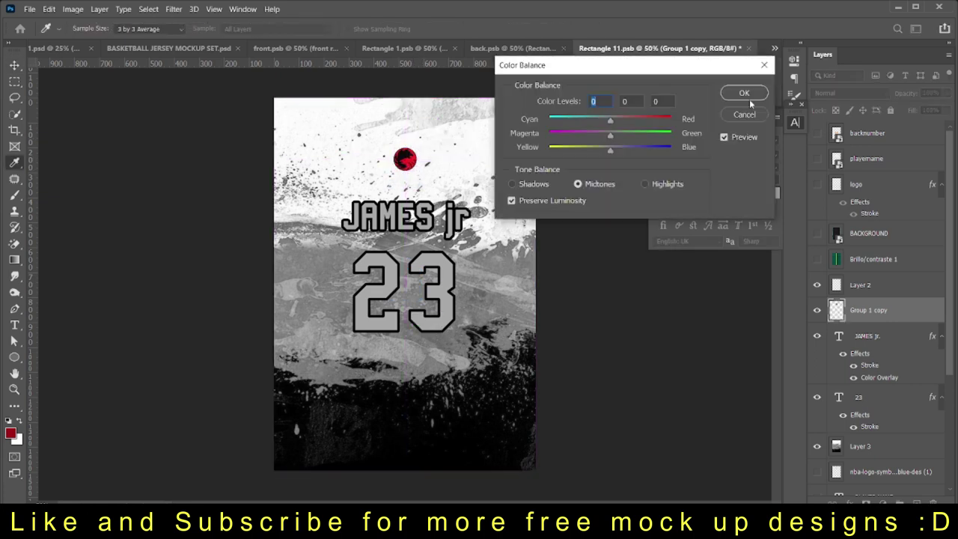
{"action": "key", "text": "Escape"}
{"action": "key", "text": "alt+shift+ctrl+b"}
{"action": "left_click", "coordinate": [754, 131]}
{"action": "left_click", "coordinate": [753, 258]}
{"action": "key", "text": "Return"}
{"action": "key", "text": "ctrl+s"}
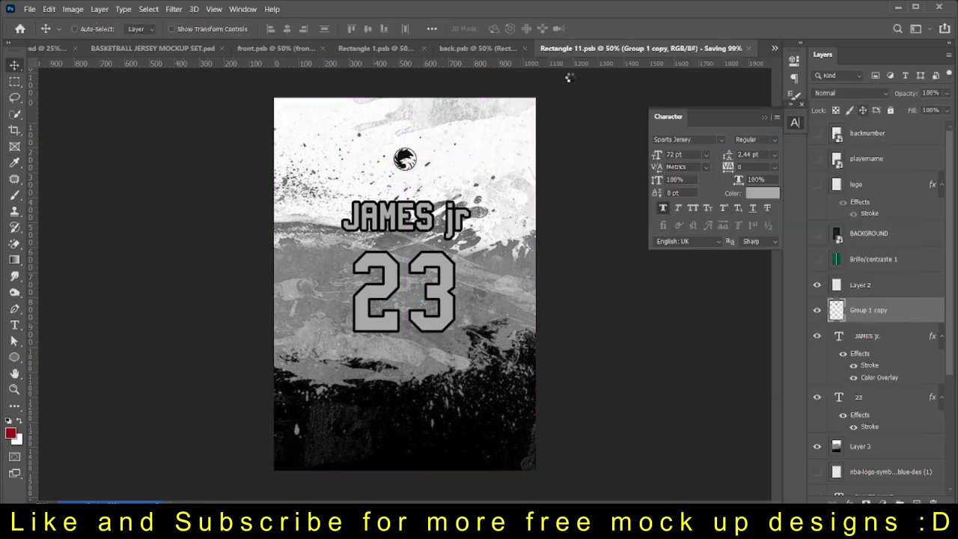
Review the updated jersey in the mockup set and open the shorts smart object.
{"action": "left_click", "coordinate": [516, 47]}
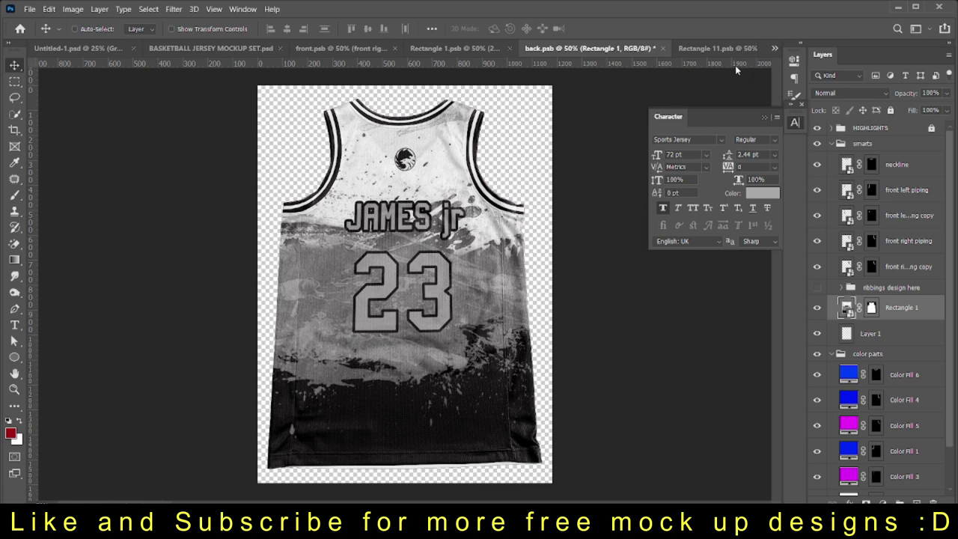
{"action": "left_click", "coordinate": [453, 48]}
{"action": "left_click", "coordinate": [241, 49]}
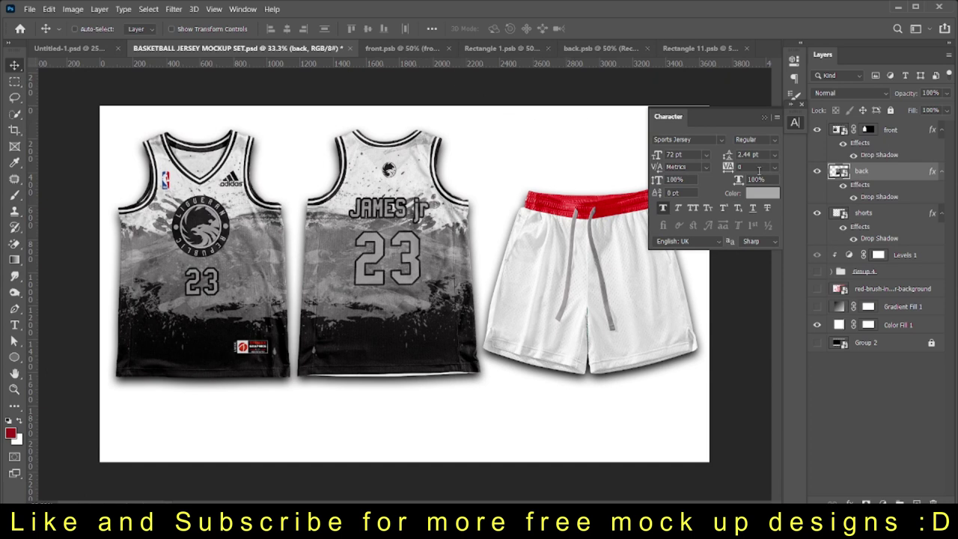
{"action": "double_click", "coordinate": [840, 213]}
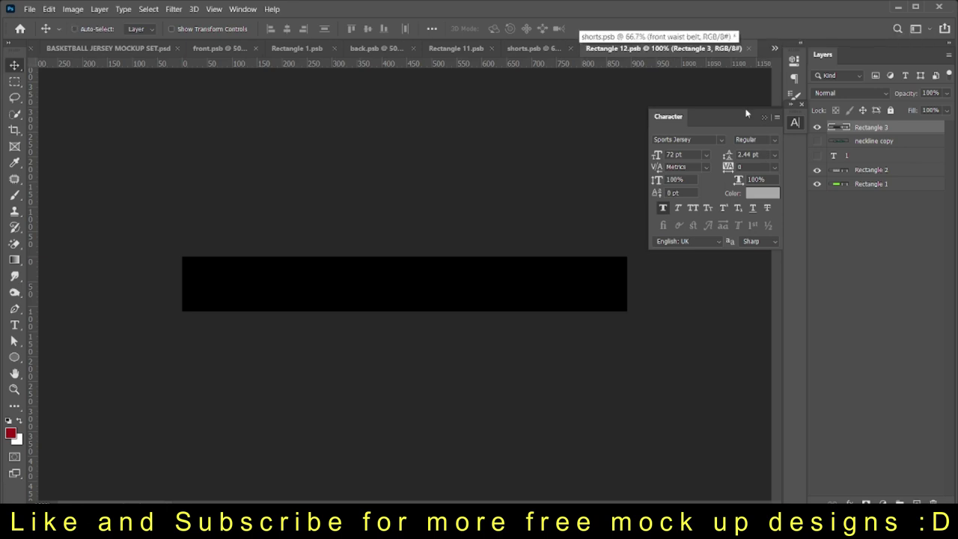
Close Rectangle 12 and open the front left leg smart object.
{"action": "key", "text": "ctrl+w"}
{"action": "left_click", "coordinate": [830, 305]}
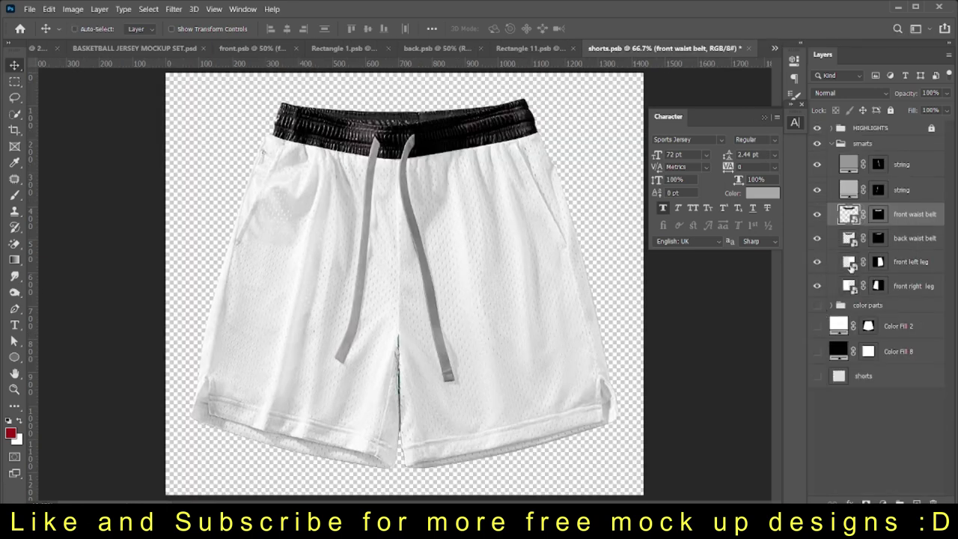
{"action": "double_click", "coordinate": [849, 262]}
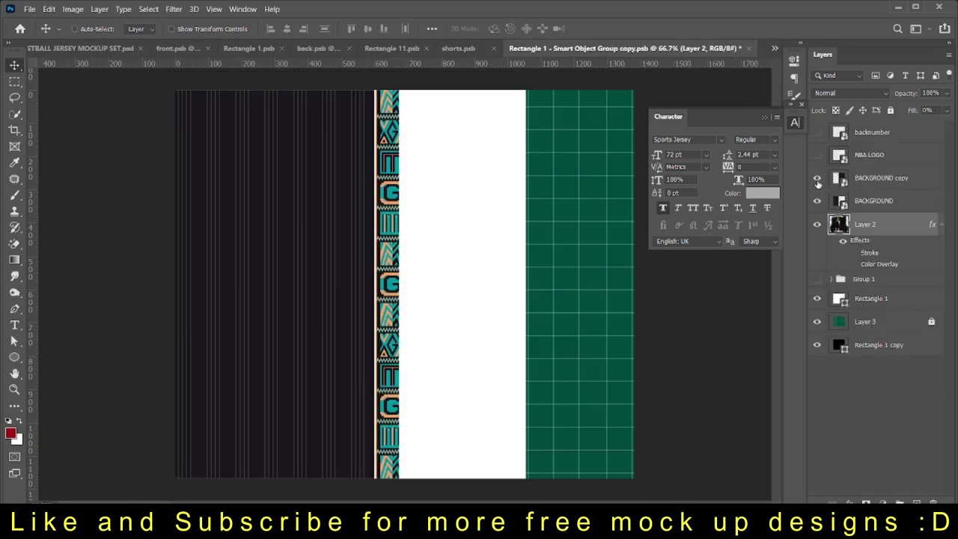
{"action": "left_click", "coordinate": [397, 48]}
{"action": "left_click", "coordinate": [698, 49]}
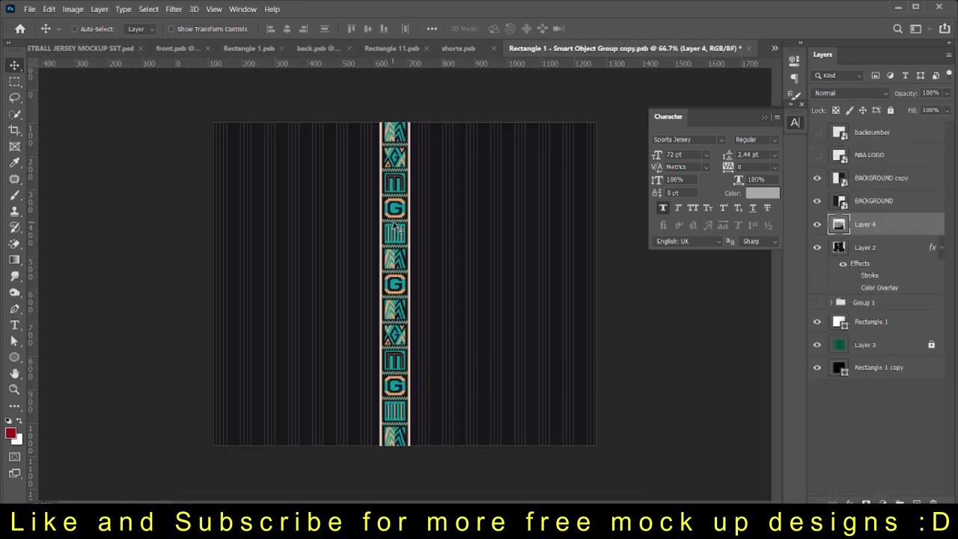
Paste the grey splash texture into the left leg, scale it to cover, and save.
{"action": "key", "text": "ctrl+v"}
{"action": "key", "text": "ctrl+t"}
{"action": "left_click_drag", "start_coordinate": [434, 213], "coordinate": [407, 240]}
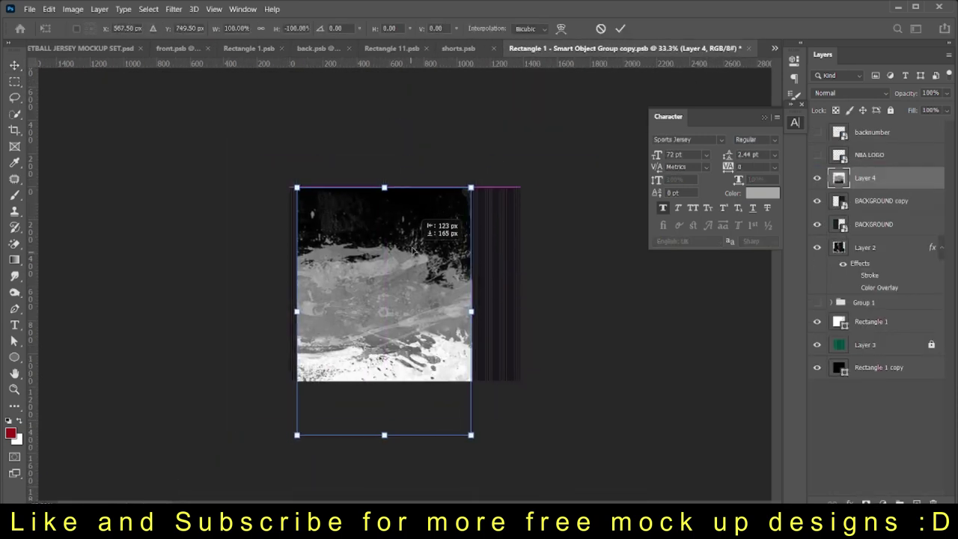
{"action": "mouse_move", "coordinate": [466, 439]}
{"action": "left_mouse_down"}
{"action": "mouse_move", "coordinate": [487, 403]}
{"action": "mouse_move", "coordinate": [519, 381]}
{"action": "left_mouse_up"}
{"action": "key", "text": "Return"}
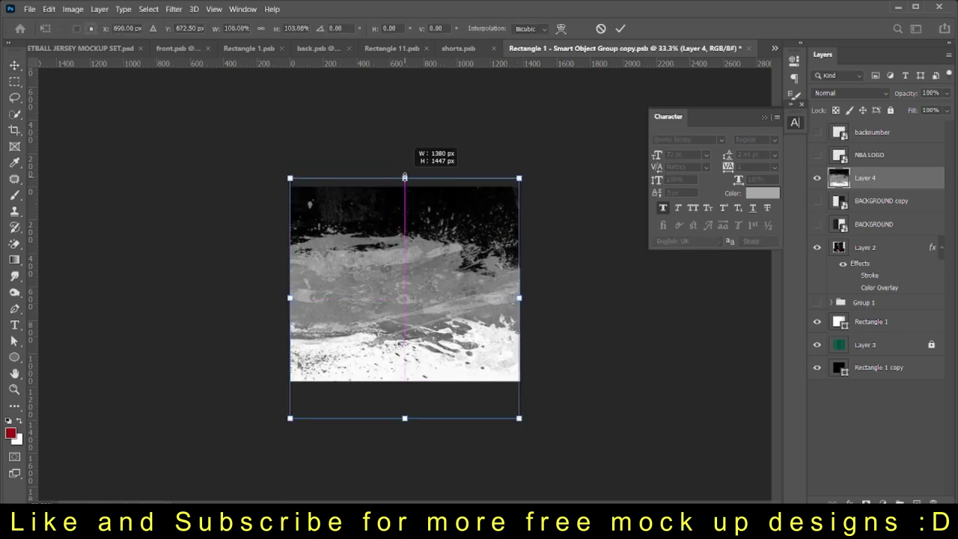
{"action": "key", "text": "ctrl+s"}
Check the updated shorts and switch to the other leg's smart object.
{"action": "left_click", "coordinate": [477, 48]}
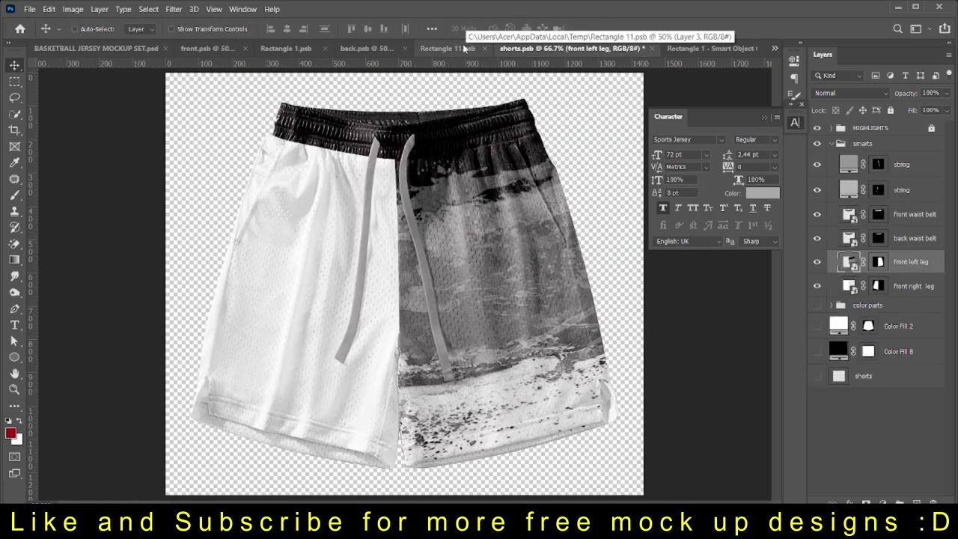
{"action": "left_click", "coordinate": [703, 48]}
{"action": "left_click", "coordinate": [470, 49]}
{"action": "left_click", "coordinate": [514, 49]}
{"action": "left_click", "coordinate": [464, 48]}
{"action": "key", "text": "c"}
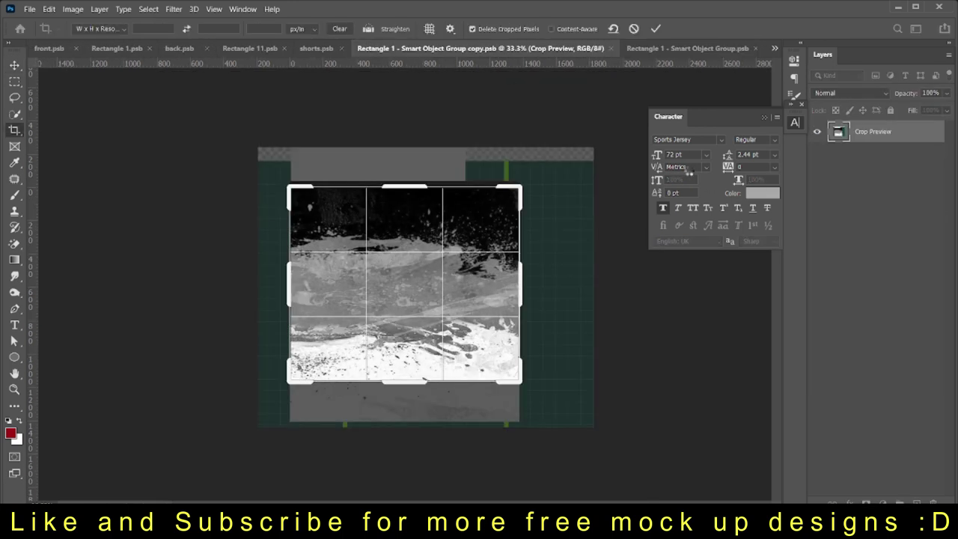
{"action": "key", "text": "Escape"}
{"action": "left_click", "coordinate": [775, 48]}
{"action": "left_click", "coordinate": [674, 133]}
Paste the splash texture into the other leg, commit the transform, save and close it.
{"action": "key", "text": "ctrl+v"}
{"action": "key", "text": "ctrl+Tab"}
{"action": "key", "text": "ctrl+v"}
{"action": "key", "text": "ctrl+t"}
{"action": "right_click", "coordinate": [464, 228]}
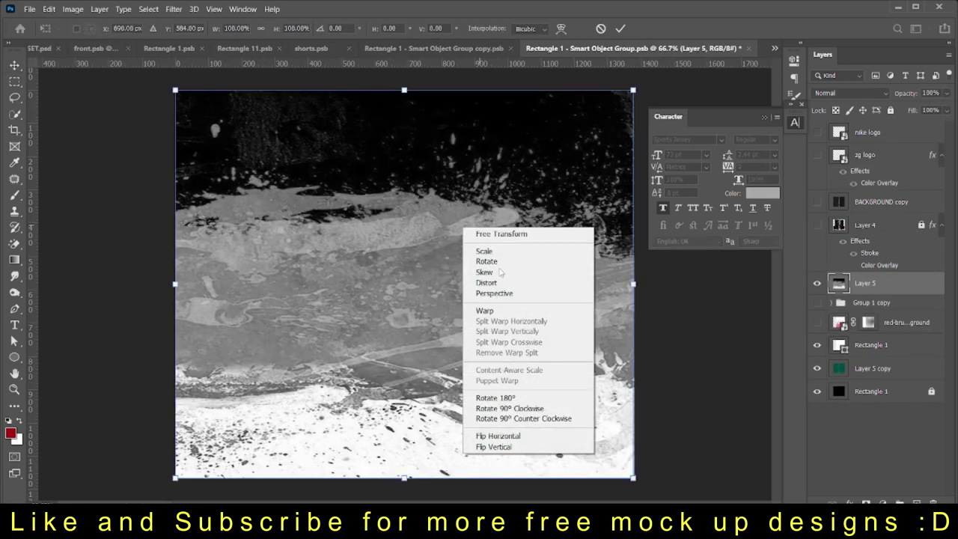
{"action": "key", "text": "Return"}
{"action": "key", "text": "ctrl+s"}
{"action": "key", "text": "ctrl+w"}
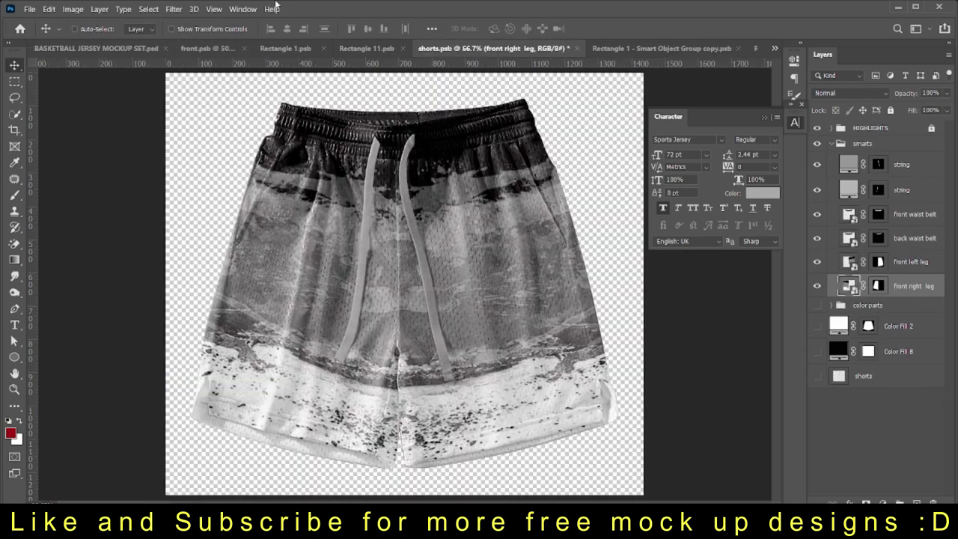
{"action": "key", "text": "ctrl+Tab"}
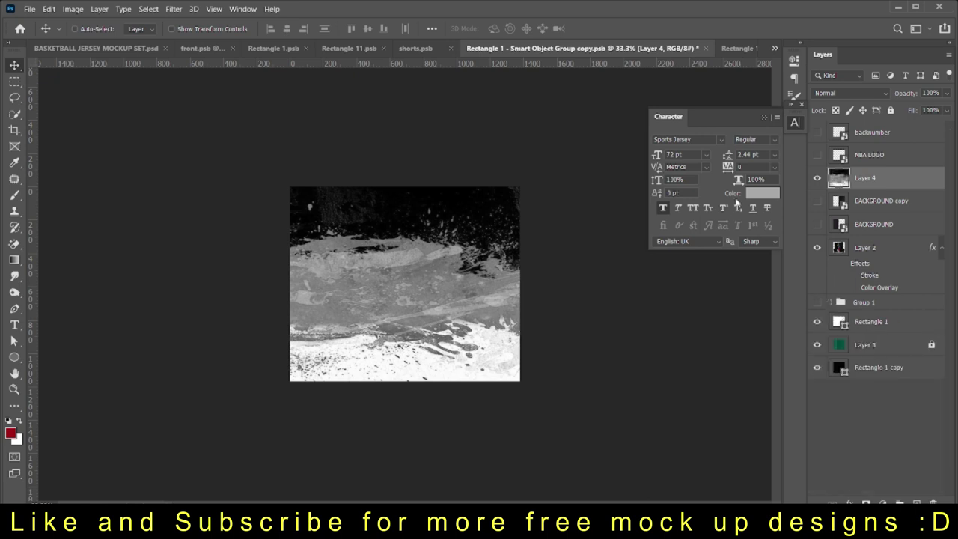
Cycle through the open leg documents to bring the 23 number onto the other leg.
{"action": "key", "text": "ctrl+Tab"}
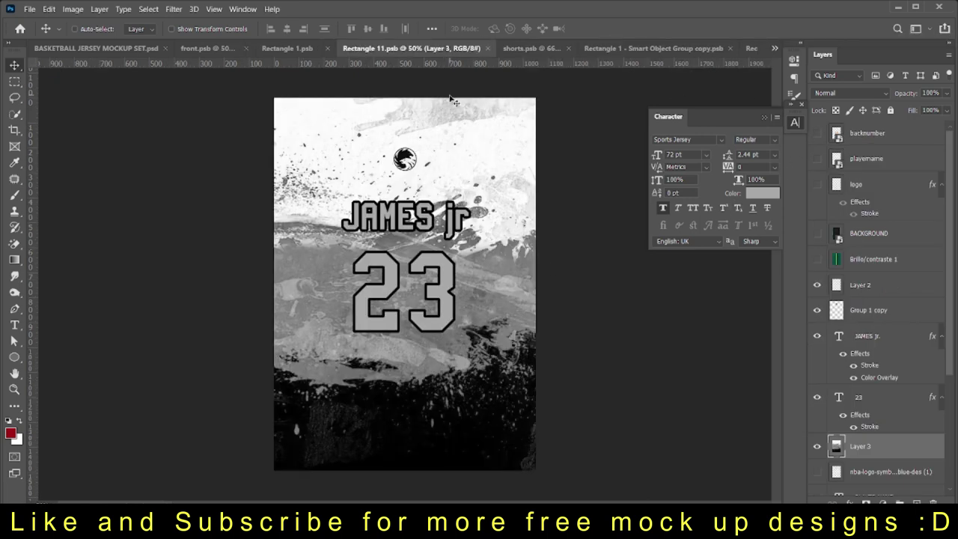
{"action": "key", "text": "ctrl+Tab"}
{"action": "key", "text": "ctrl+w"}
{"action": "left_click", "coordinate": [433, 49]}
{"action": "key", "text": "ctrl+Tab"}
{"action": "key", "text": "ctrl+Tab"}
{"action": "left_click", "coordinate": [714, 51]}
{"action": "left_click", "coordinate": [469, 49]}
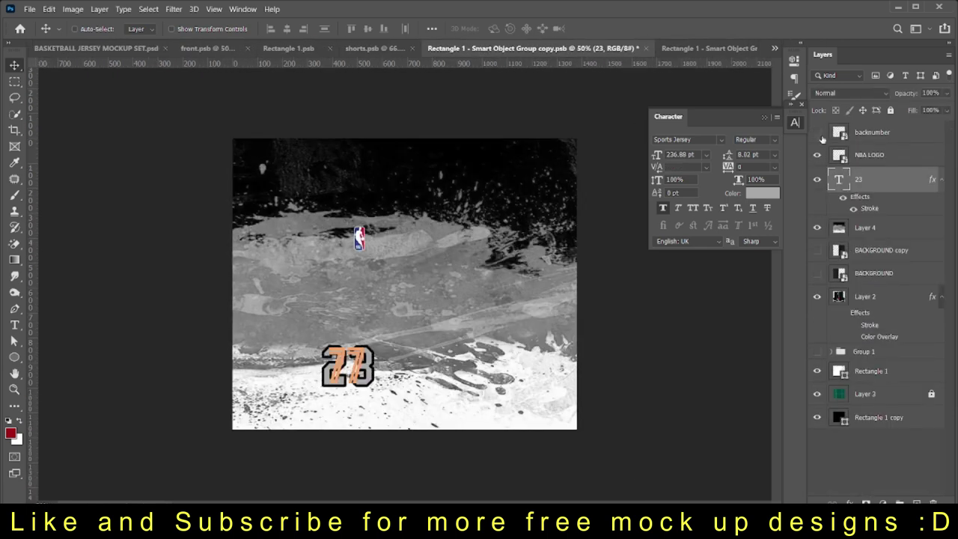
{"action": "left_click", "coordinate": [684, 48]}
{"action": "key", "text": "ctrl+shift+Tab"}
{"action": "key", "text": "ctrl+Tab"}
Find the logo design document and copy the eagle logo.
{"action": "left_click", "coordinate": [96, 47]}
{"action": "left_click", "coordinate": [536, 47]}
{"action": "left_click", "coordinate": [322, 48]}
{"action": "left_click", "coordinate": [774, 48]}
{"action": "left_click", "coordinate": [815, 180]}
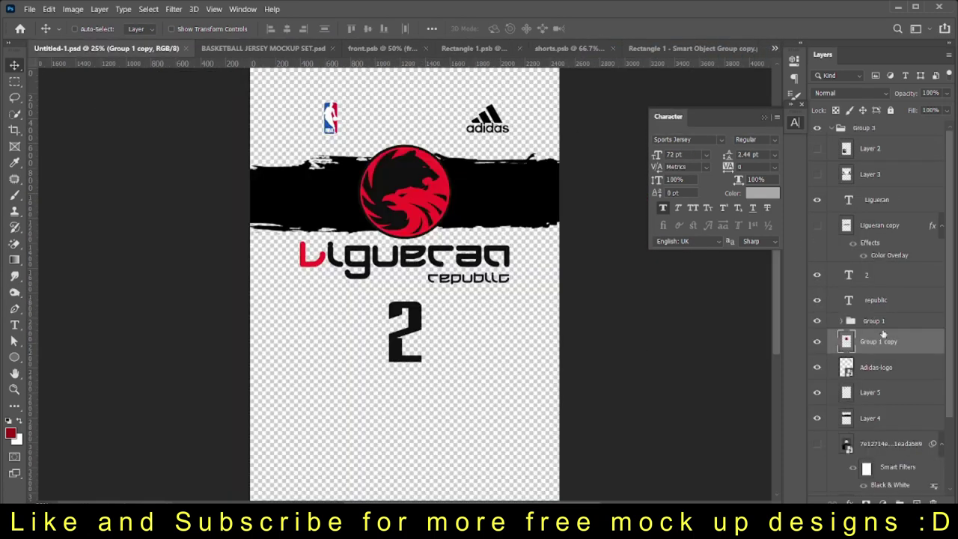
{"action": "key", "text": "m"}
{"action": "key", "text": "ctrl+c"}
Paste the eagle logo onto the lower leg, scale it, and convert it to black and white.
{"action": "key", "text": "ctrl+shift+Tab"}
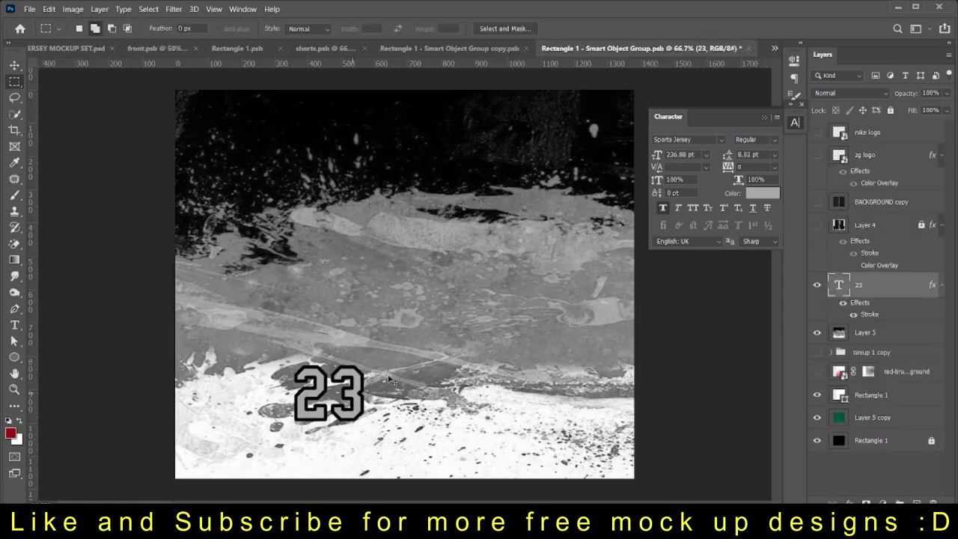
{"action": "key", "text": "ctrl+v"}
{"action": "key", "text": "ctrl+t"}
{"action": "left_click_drag", "start_coordinate": [529, 160], "coordinate": [454, 224]}
{"action": "key", "text": "ctrl+z"}
{"action": "left_click_drag", "start_coordinate": [404, 285], "coordinate": [330, 393]}
{"action": "key", "text": "Return"}
{"action": "left_click", "coordinate": [817, 308]}
{"action": "key", "text": "ctrl+alt+shift+b"}
{"action": "left_click", "coordinate": [762, 133]}
{"action": "key", "text": "Return"}
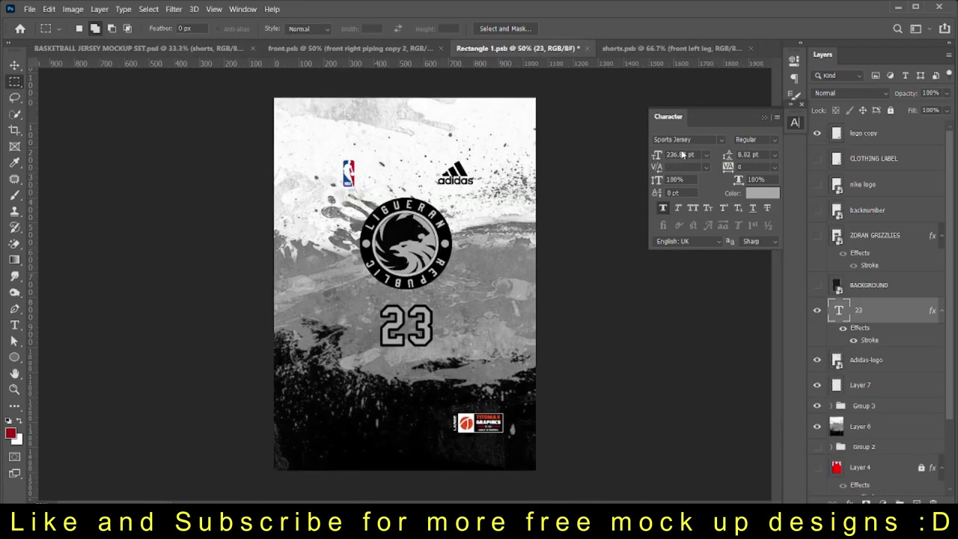
Open the front right leg smart object, hide its splash texture, and save it.
{"action": "left_click", "coordinate": [679, 48]}
{"action": "double_click", "coordinate": [848, 285]}
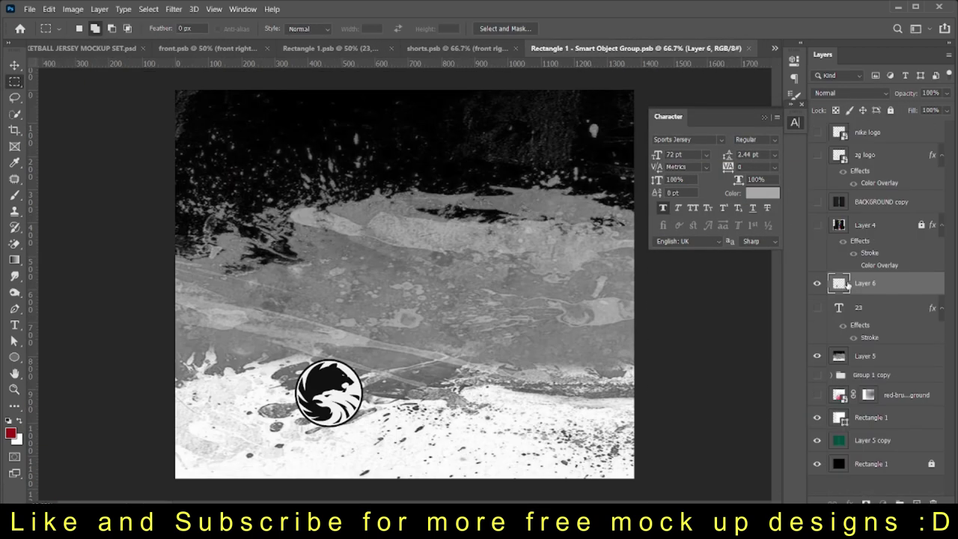
{"action": "key", "text": "Delete"}
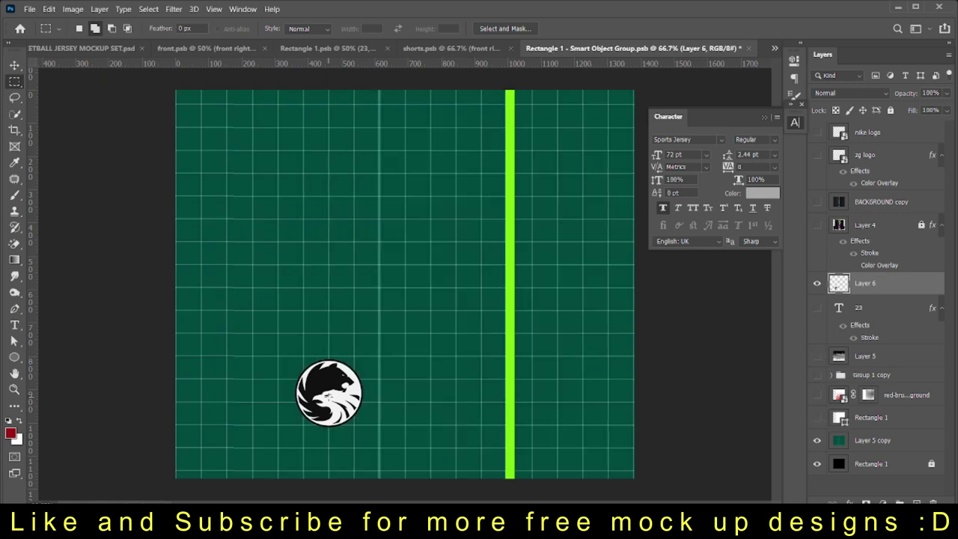
{"action": "key", "text": "ctrl+s"}
{"action": "key", "text": "v"}
{"action": "left_click", "coordinate": [461, 48]}
{"action": "left_click", "coordinate": [688, 48]}
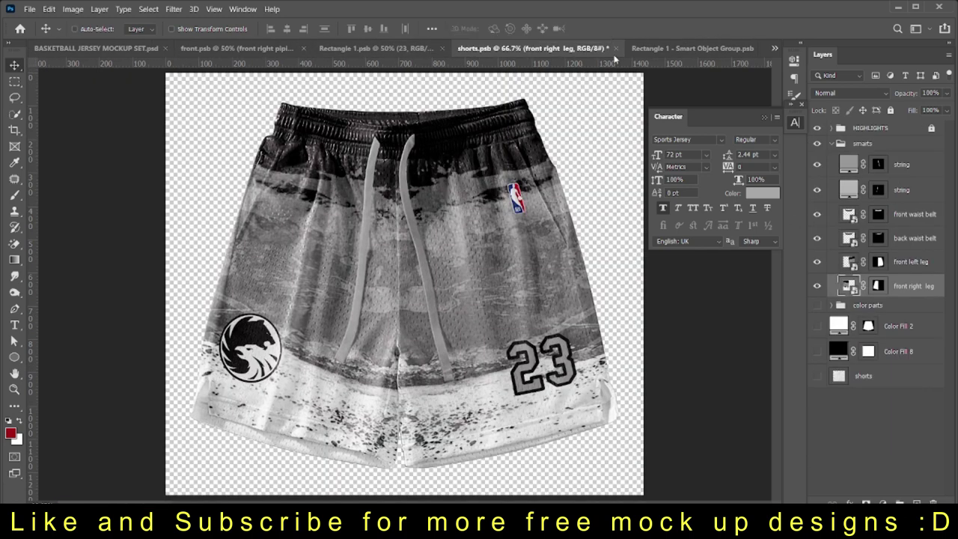
Nudge the leg logo slightly lower, then save and close the leg smart object.
{"action": "left_click_drag", "start_coordinate": [478, 363], "coordinate": [479, 377]}
{"action": "key", "text": "ctrl+s"}
{"action": "key", "text": "ctrl+w"}
Make both drawstring fill layers on the shorts black.
{"action": "double_click", "coordinate": [848, 163]}
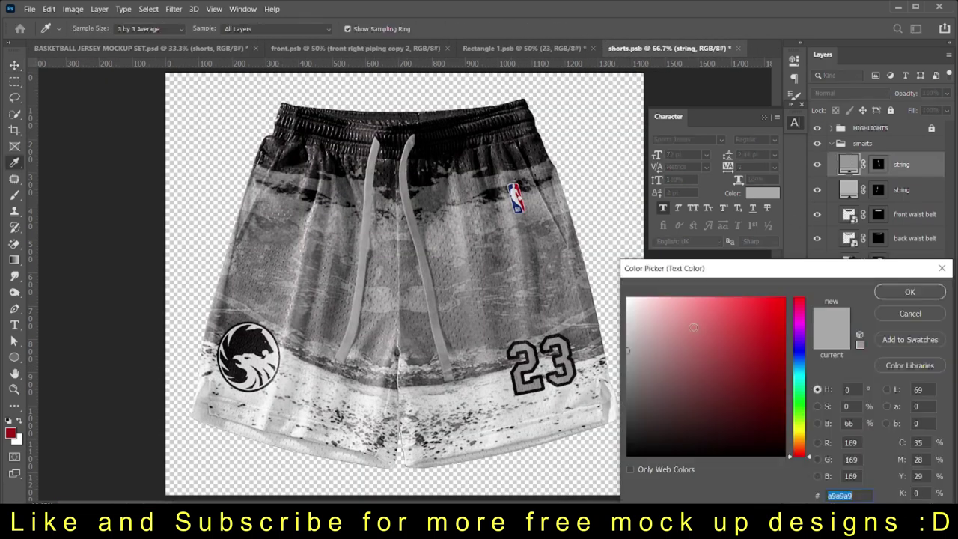
{"action": "double_click", "coordinate": [848, 189]}
{"action": "double_click", "coordinate": [848, 164]}
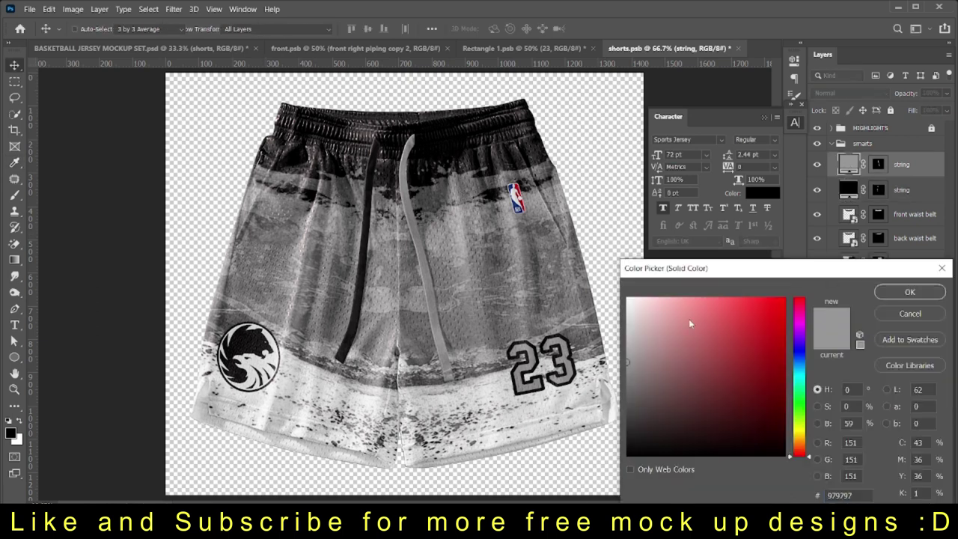
{"action": "left_click", "coordinate": [470, 204]}
{"action": "key", "text": "Return"}
Close shorts.psb and Rectangle 1.psb to return to the full mockup set.
{"action": "key", "text": "ctrl+w"}
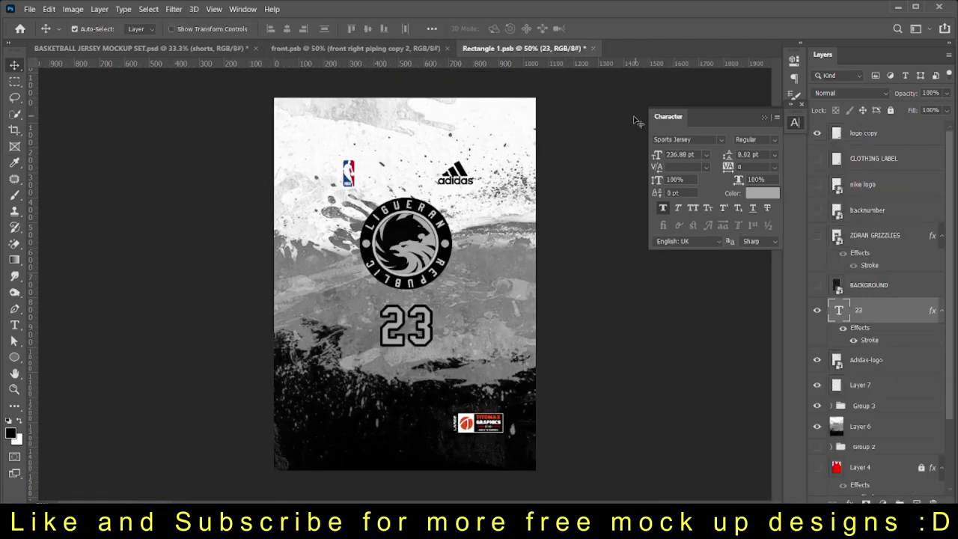
{"action": "key", "text": "ctrl+w"}
{"action": "left_click", "coordinate": [764, 118]}
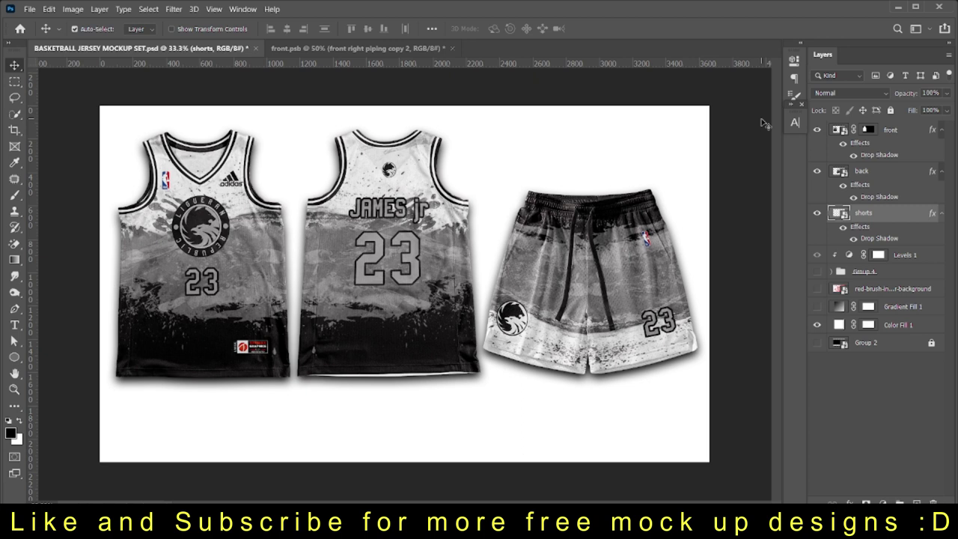